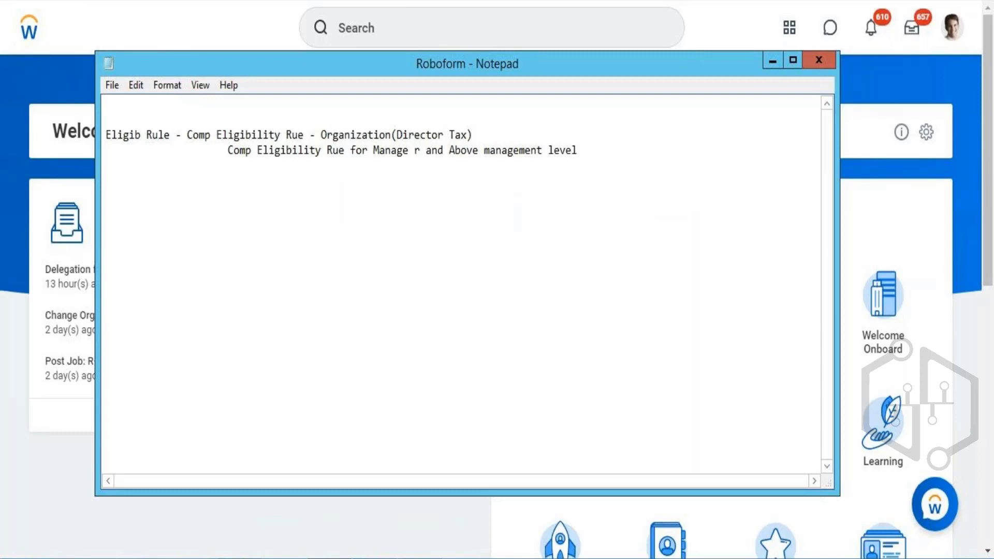
- Search for "create grade" and open the Create Compensation Grade task
key("Return")
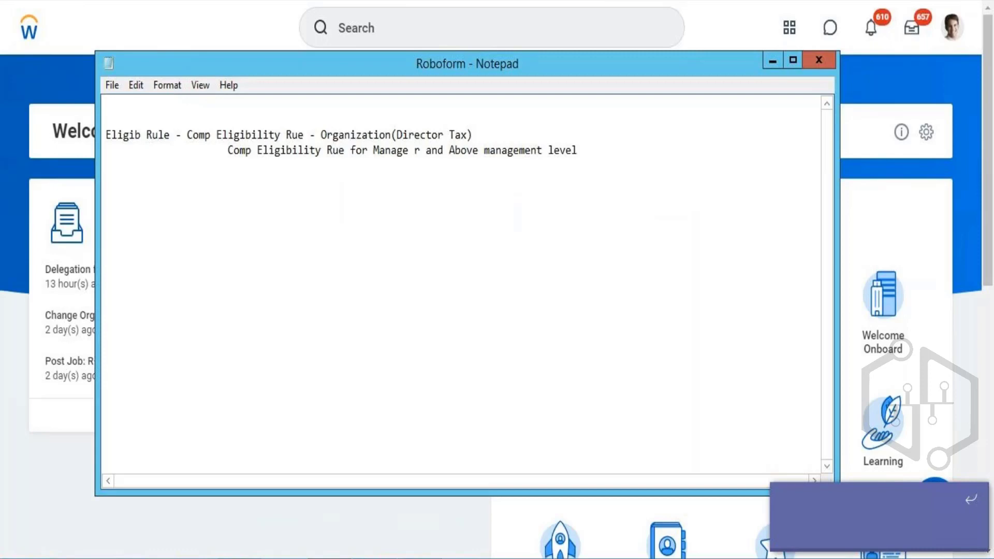
left_click(570, 33)
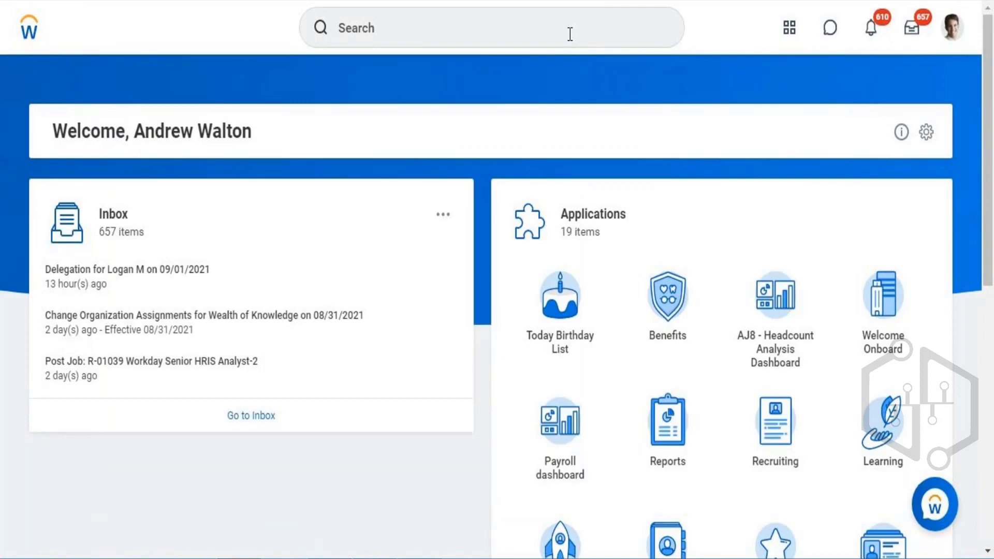
type("create")
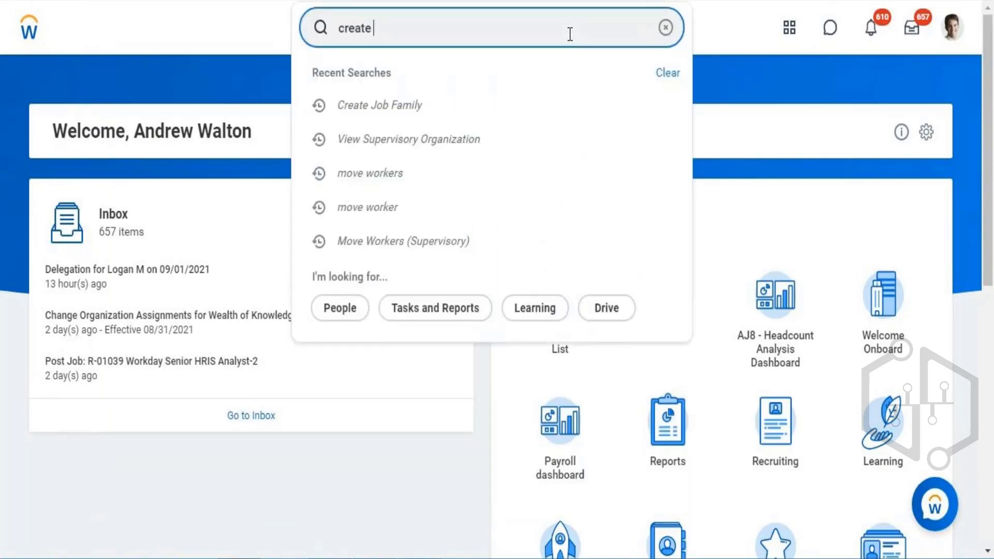
type(" grade")
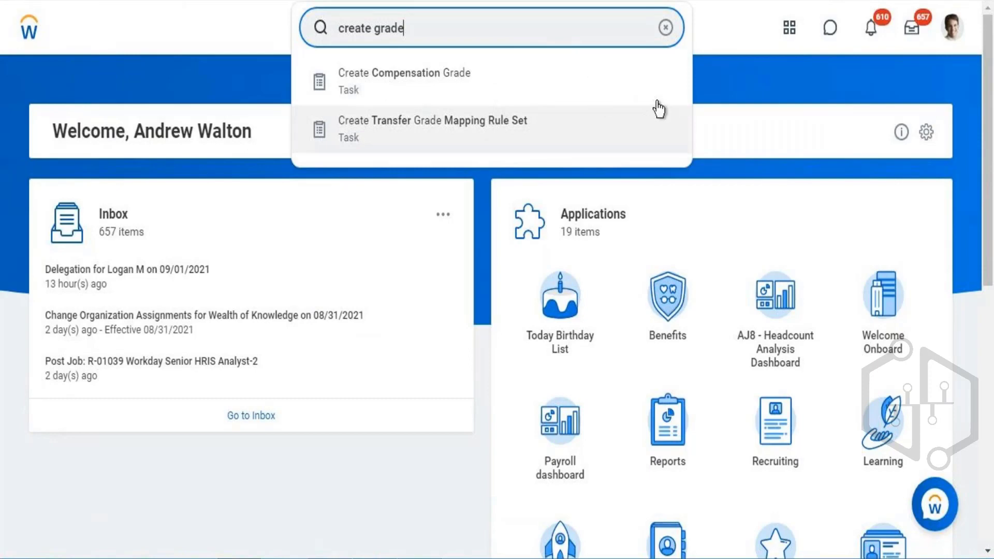
key("Escape")
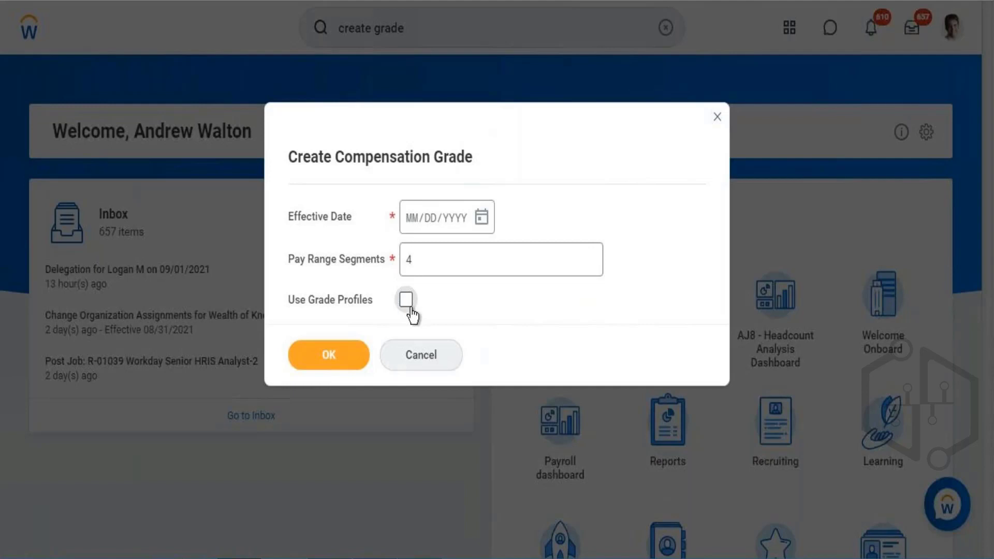
- Enable Use Grade Profiles, set the effective date to 09/01/2021, and proceed to the full compensation grade form
left_click(408, 307)
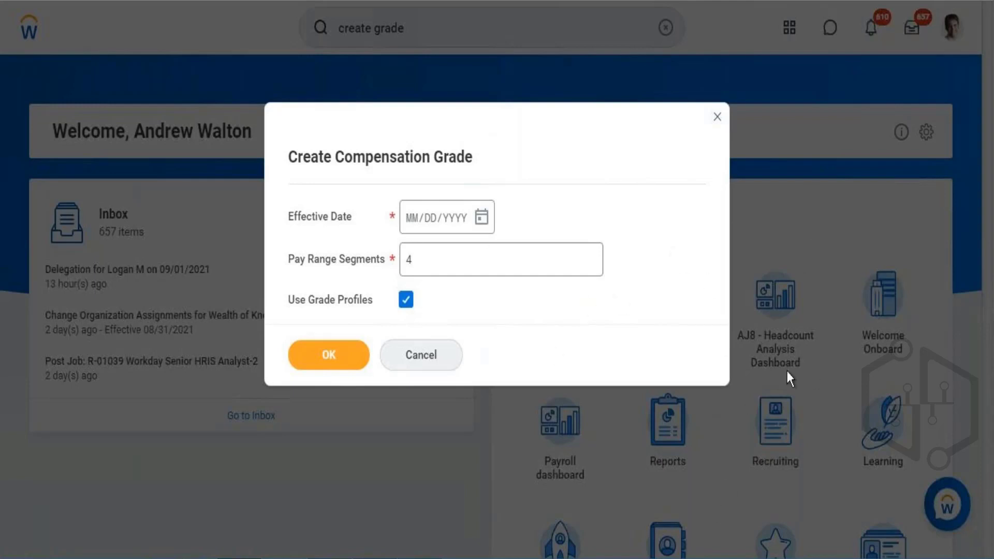
left_click(482, 226)
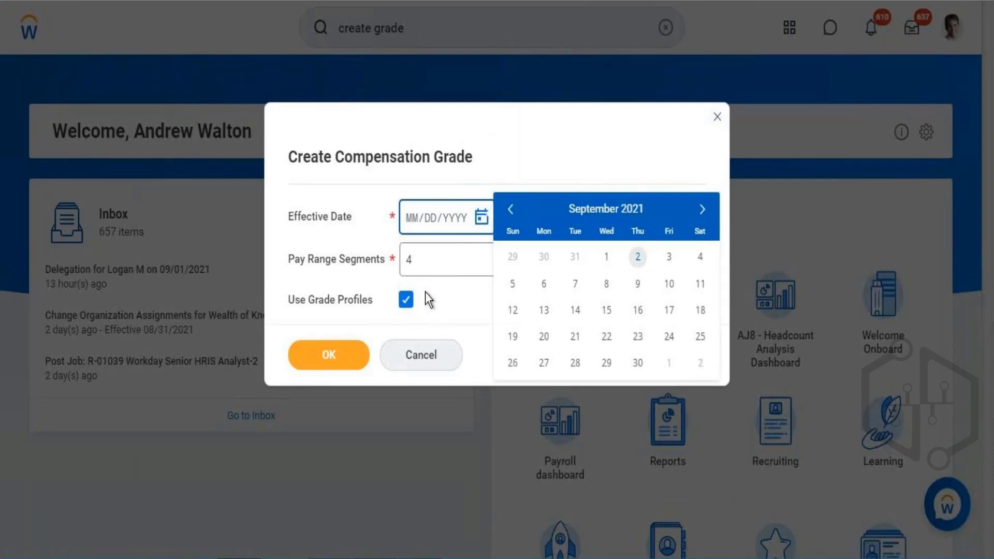
left_click(607, 256)
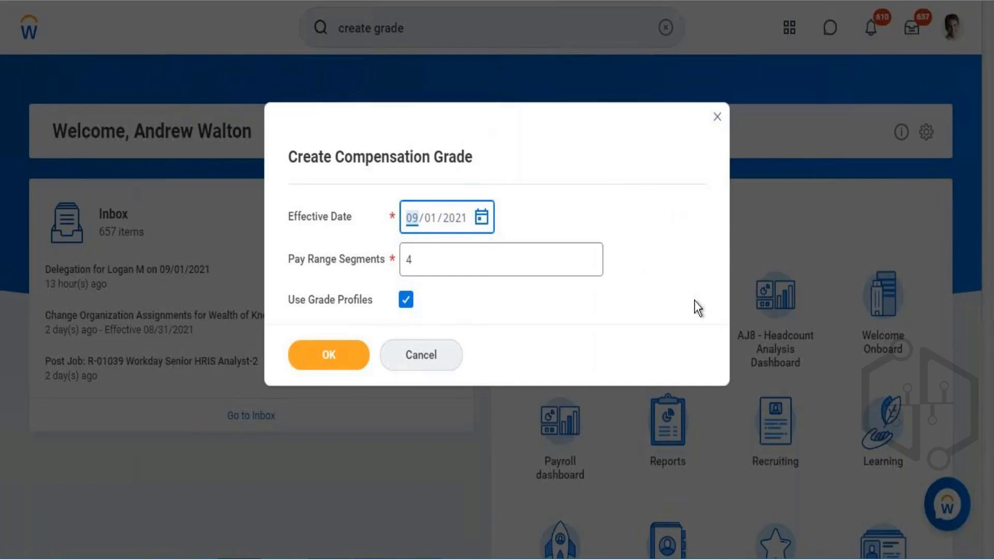
left_click(409, 325)
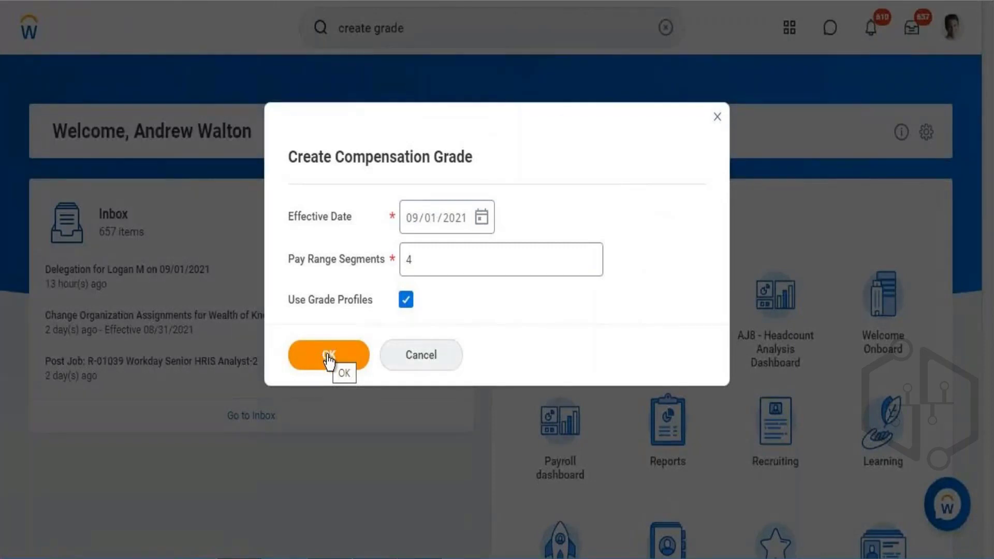
left_click(328, 356)
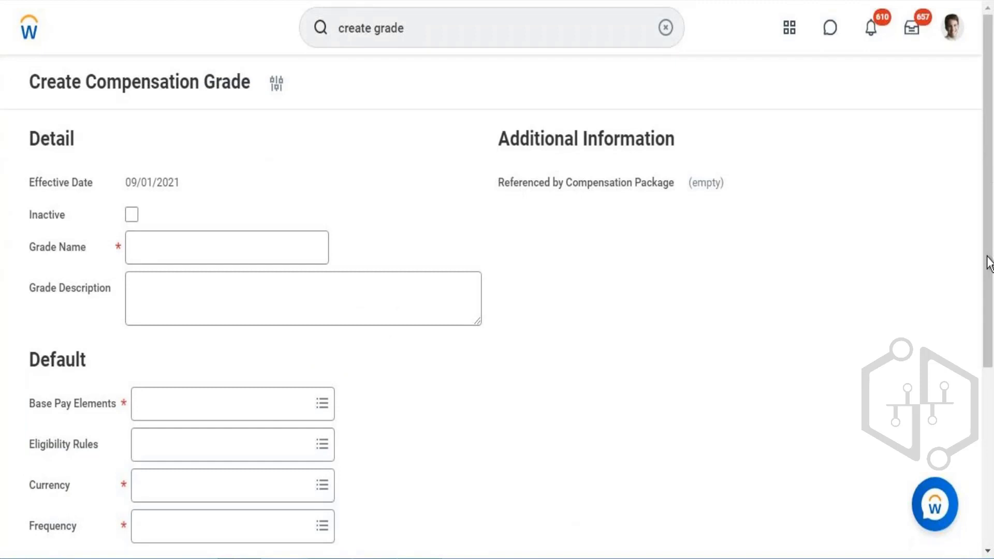
- Examine the blank grade form, including its default fields, compensation pay range table and compensation grade profile fields
scroll(986, 261, "down", 3)
scroll(987, 260, "down", 3)
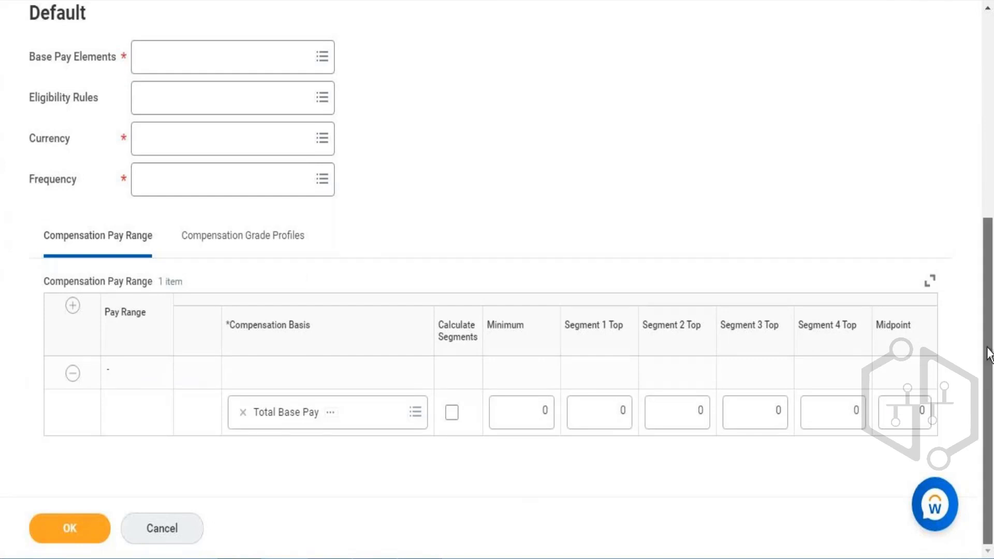
scroll(987, 337, "up", 3)
scroll(977, 221, "up", 2)
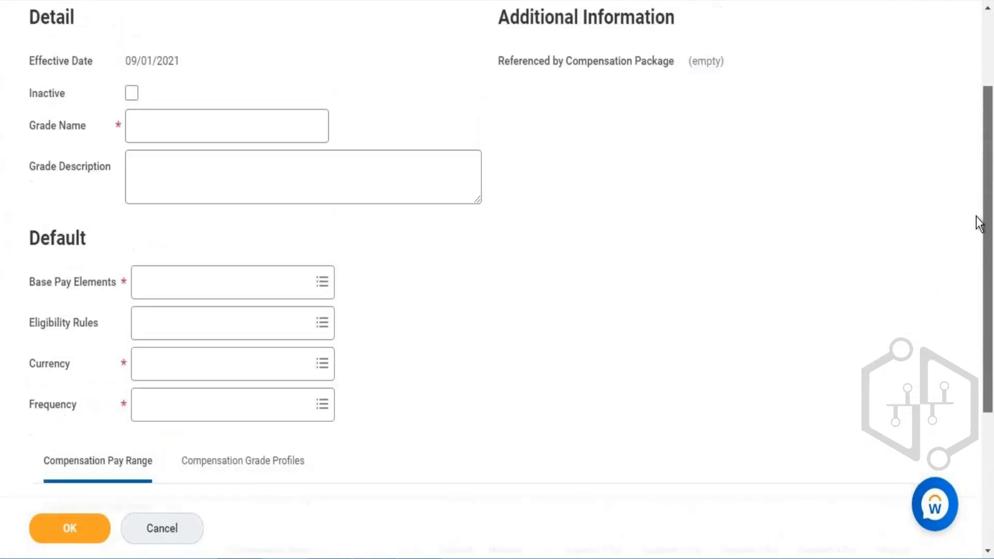
scroll(976, 248, "down", 1)
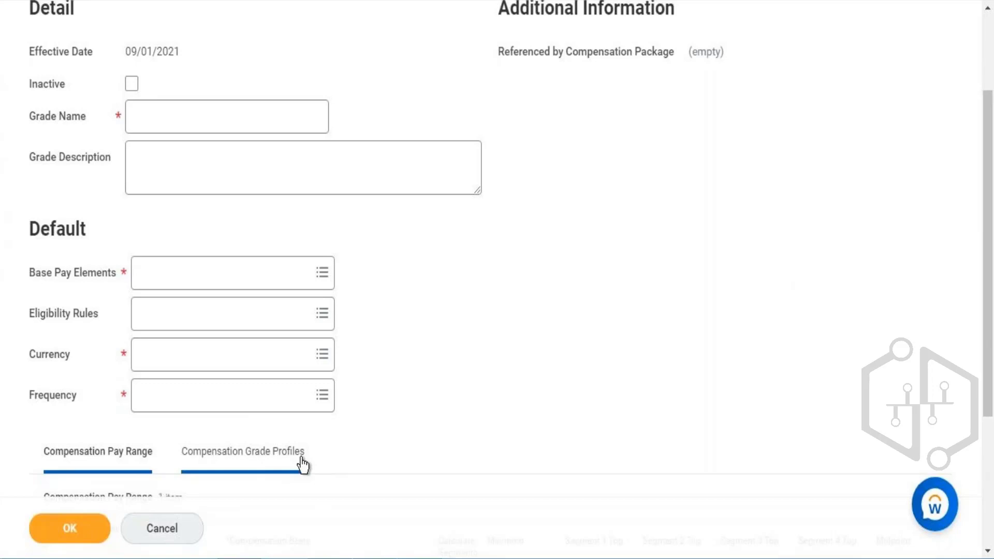
left_click(223, 464)
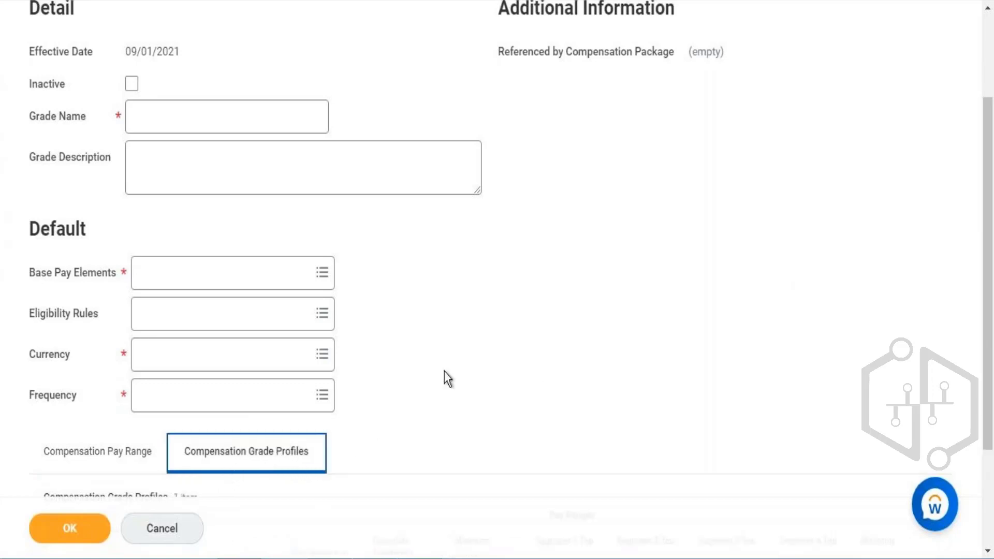
scroll(991, 218, "down", 3)
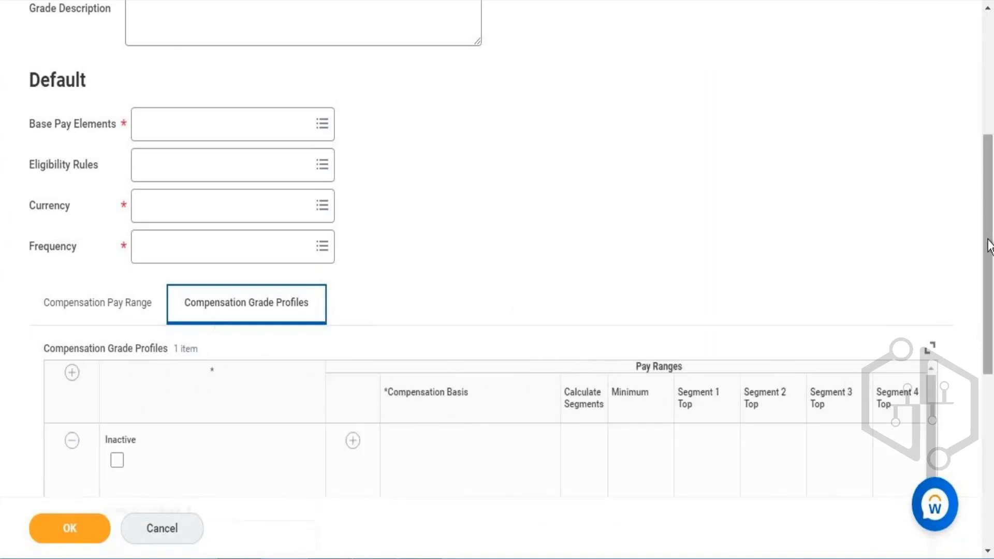
left_click_drag(991, 241, 989, 400)
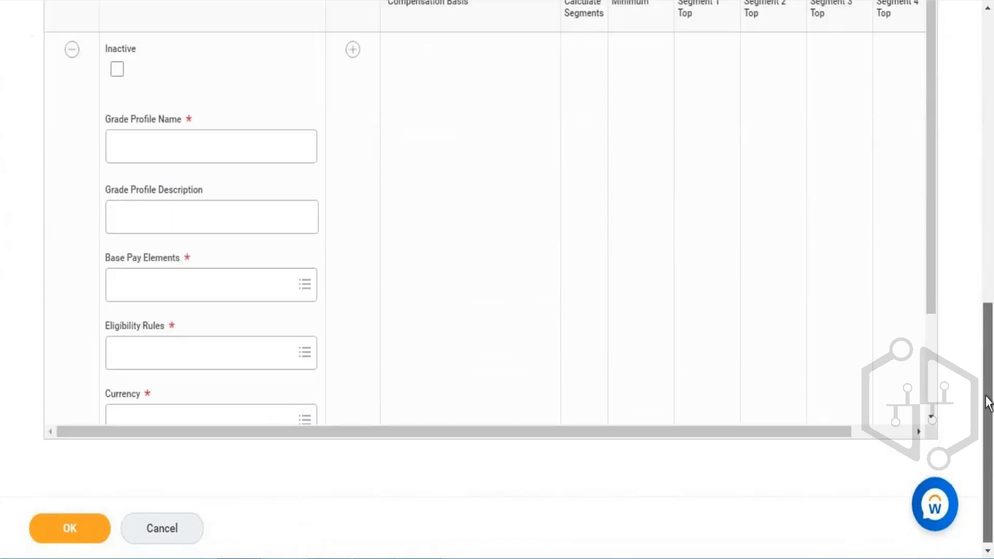
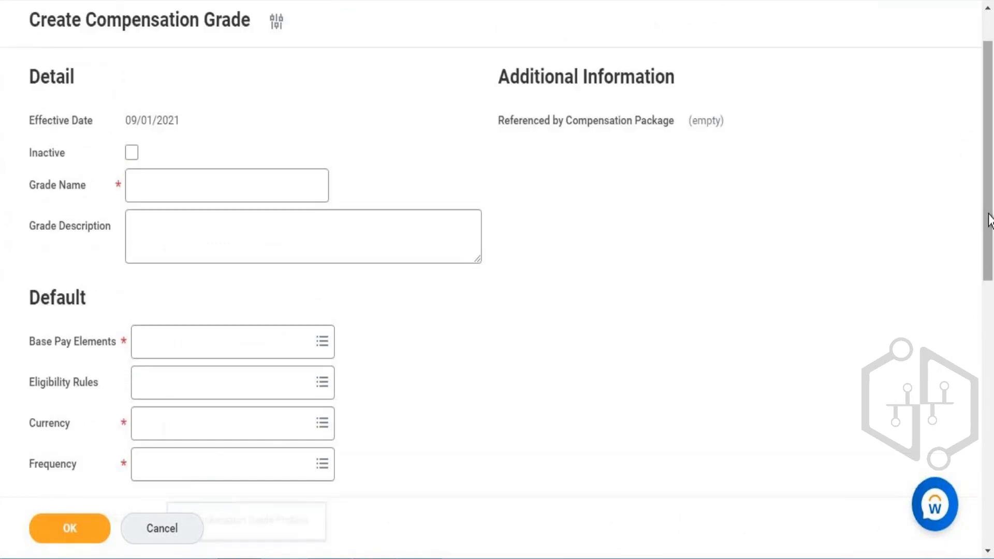
left_click_drag(990, 220, 989, 155)
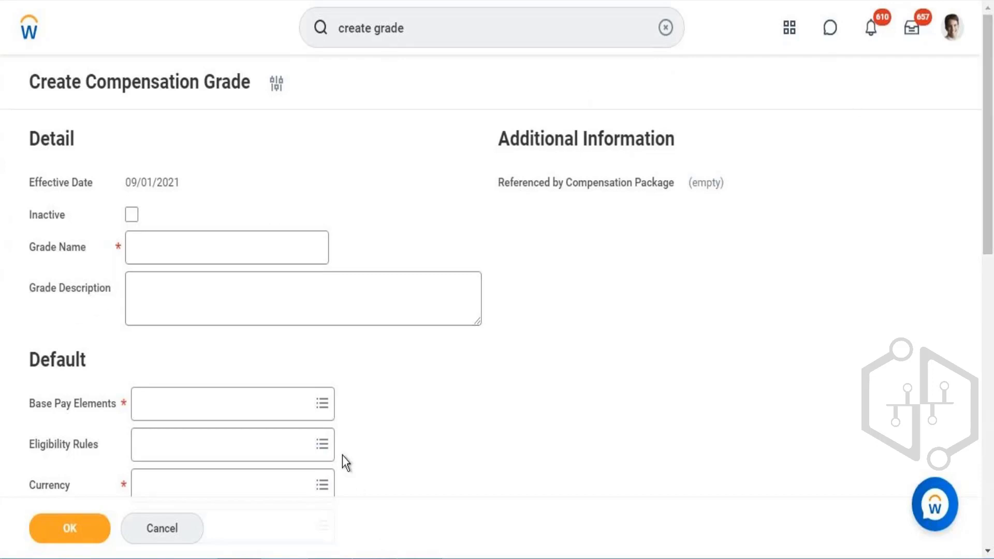
- Name the compensation grade "WD Compensation Grade"
left_click(236, 240)
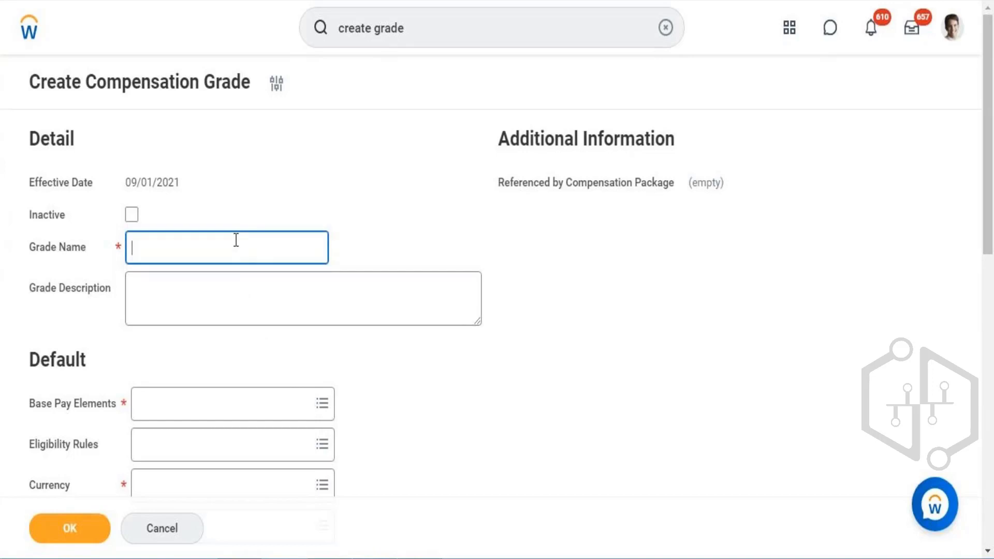
type("WD Compensa")
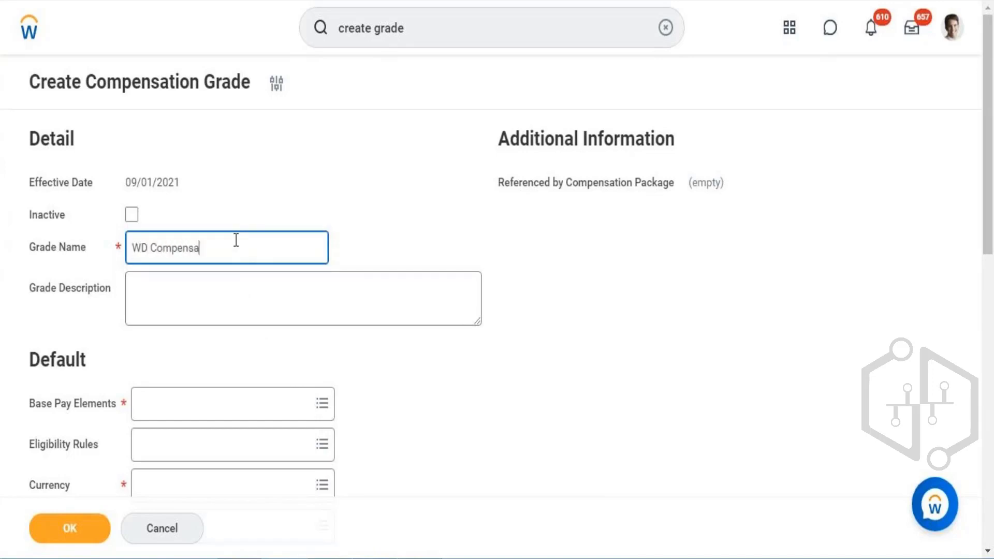
type("tion Grade")
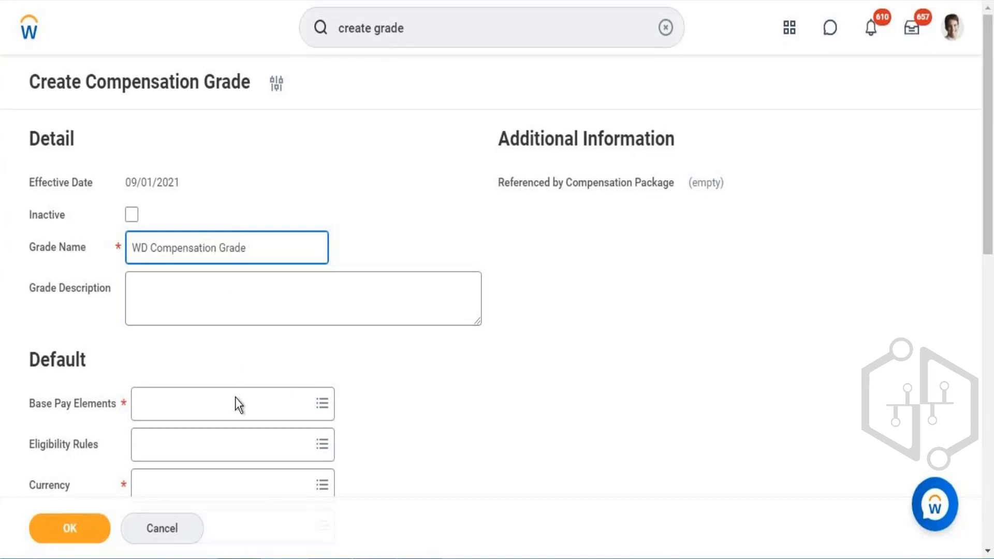
- Add Standard Base Pay as the default base pay element of the grade
left_click(237, 415)
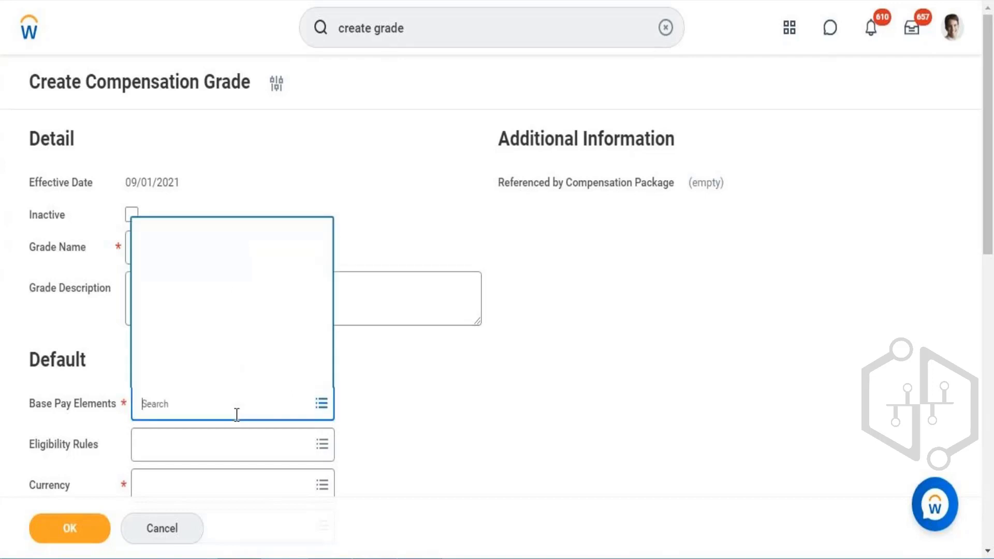
type("S")
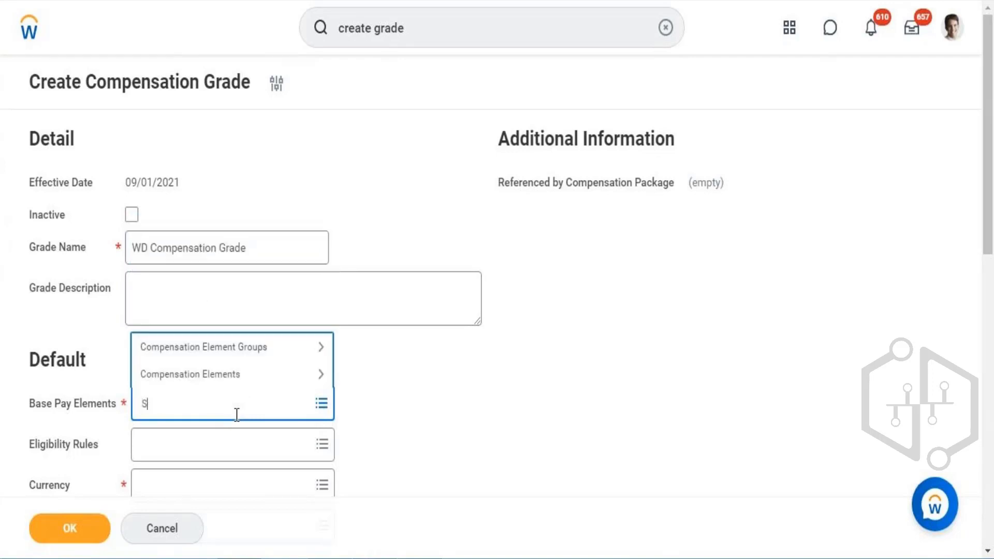
type("tandar")
key("BackSpace")
key("BackSpace")
key("BackSpace")
type("dard")
key("Return")
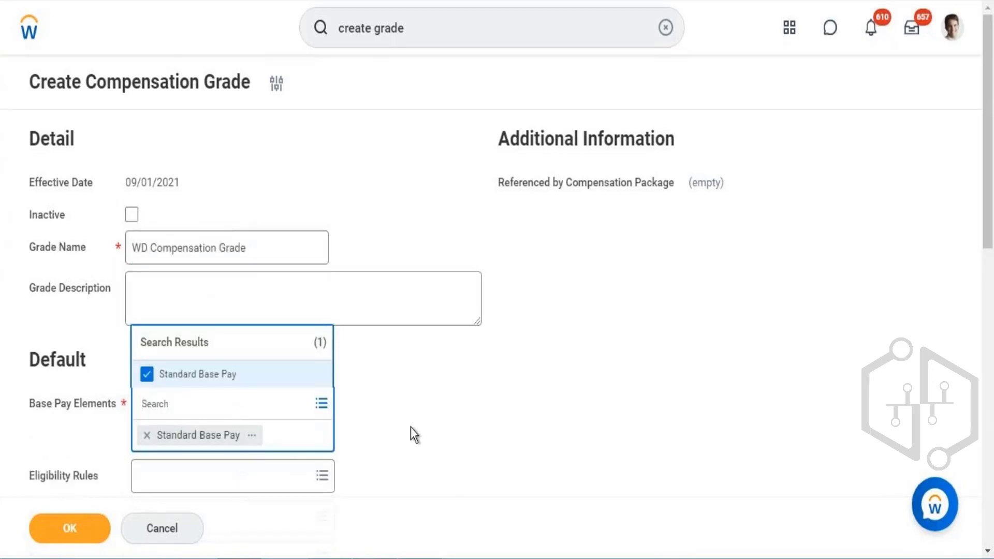
left_click(493, 375)
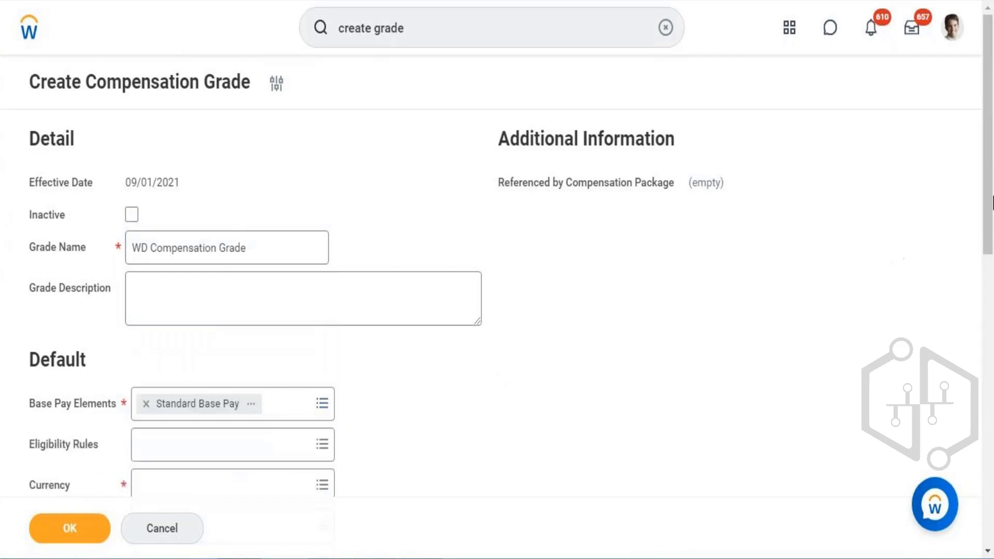
- Set the grade's default currency to USD and its frequency to Monthly
left_click_drag(992, 203, 990, 287)
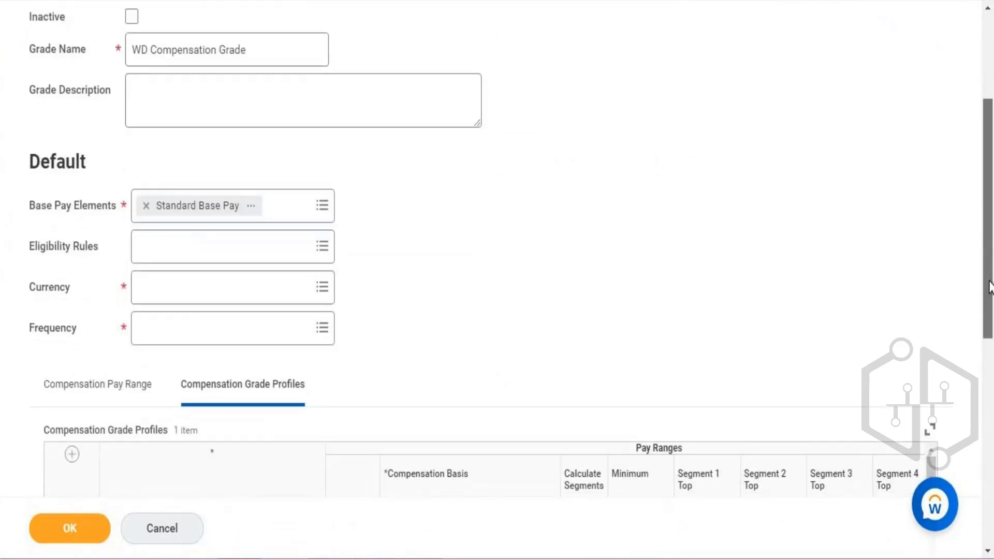
left_click(200, 287)
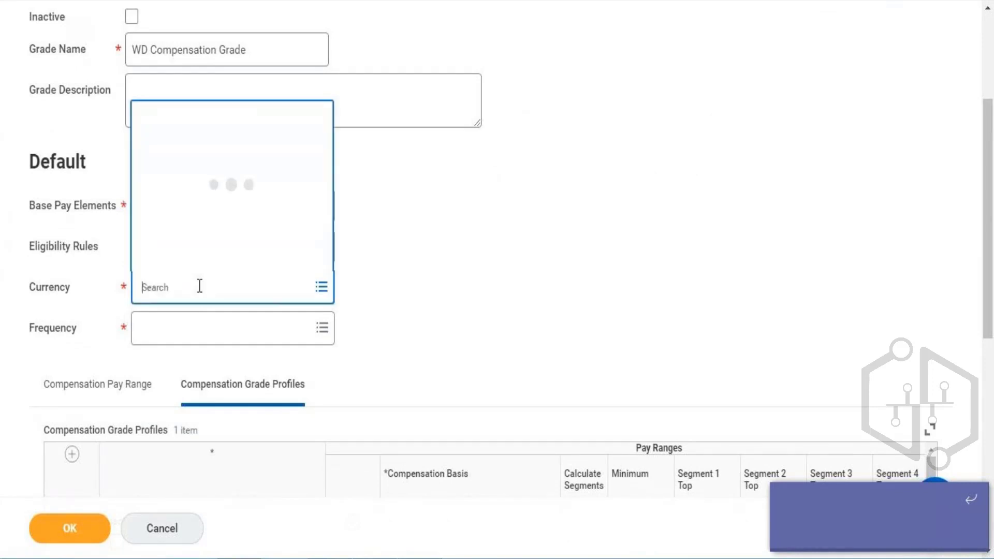
type("USD")
left_click(200, 331)
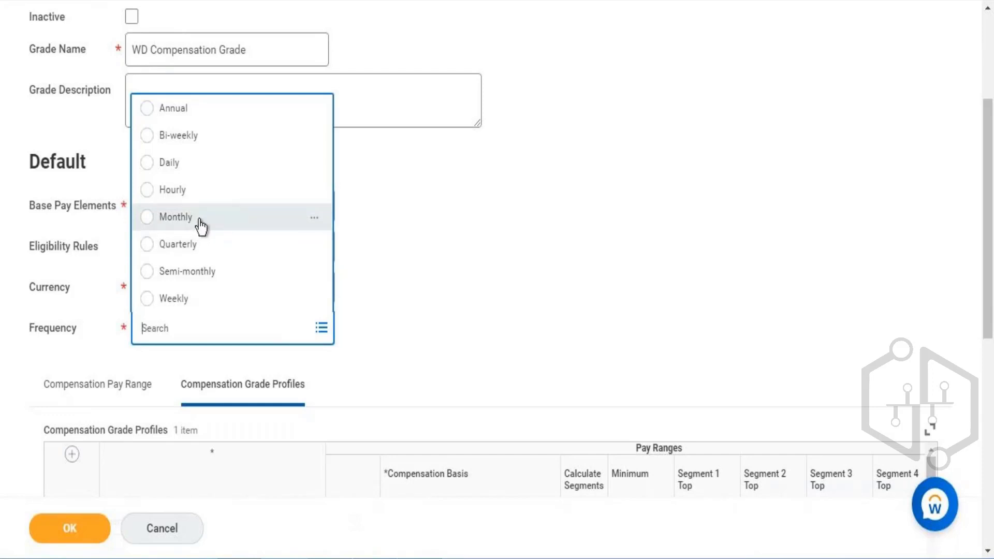
left_click(147, 218)
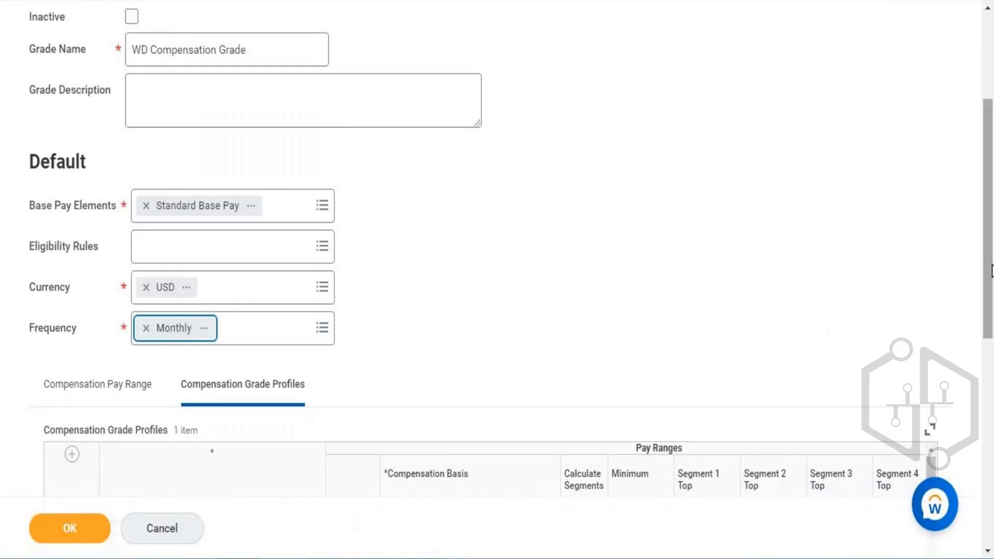
- Review the grade profile fields and the Compensation Pay Range table with its compensation basis and segment columns
left_click_drag(992, 271, 992, 373)
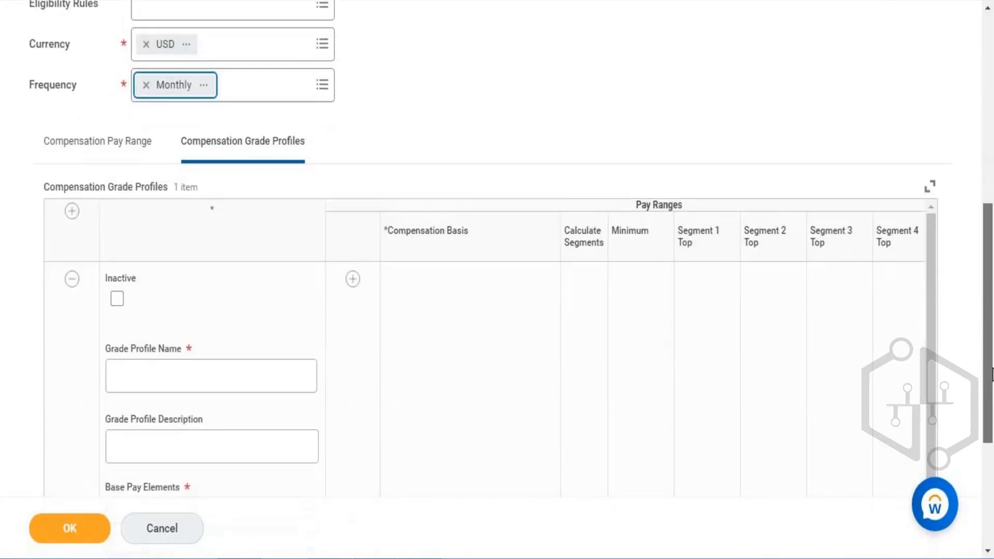
scroll(991, 373, "down", 2)
scroll(992, 373, "up", 1)
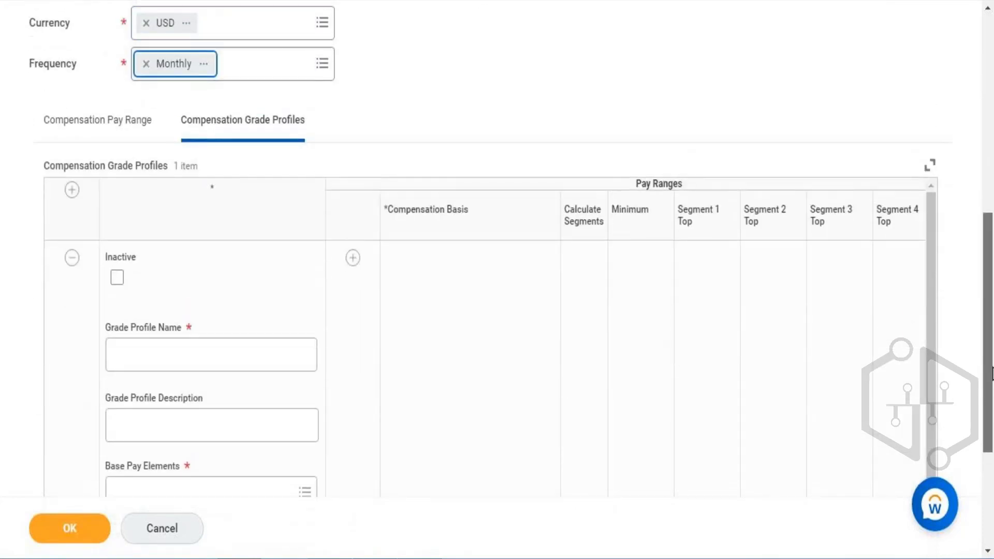
scroll(992, 373, "up", 1)
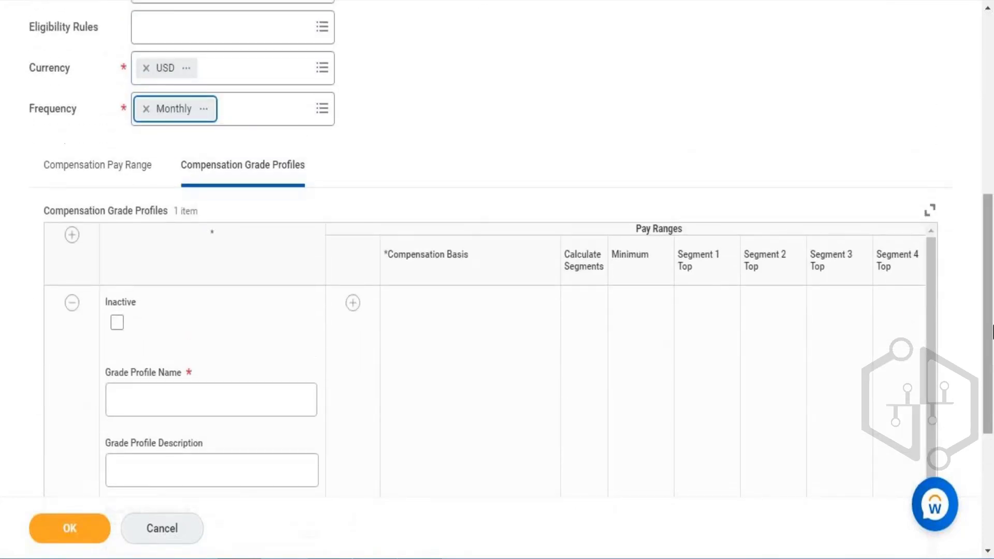
left_click(152, 171)
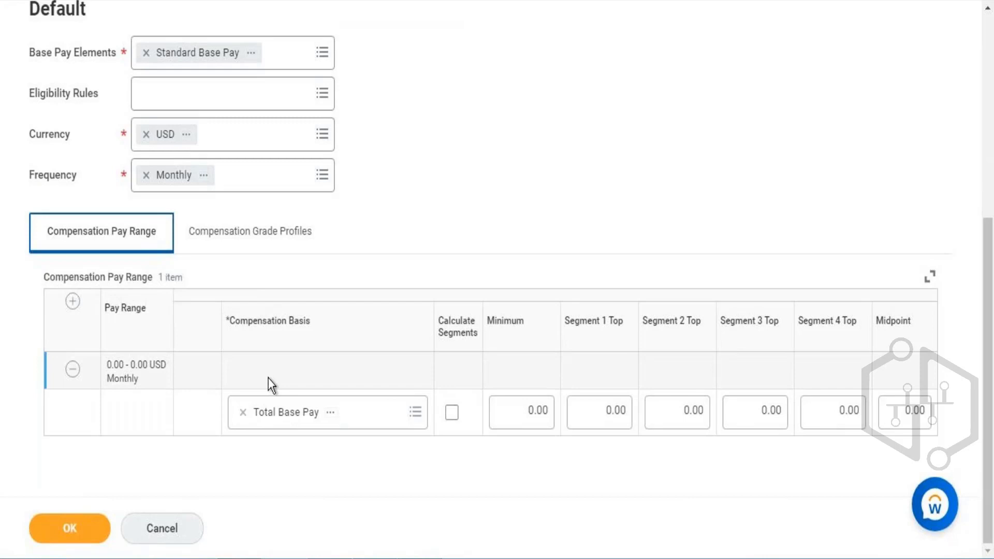
- Name the first compensation grade profile "Grade Profile For Philipense"
left_click(270, 242)
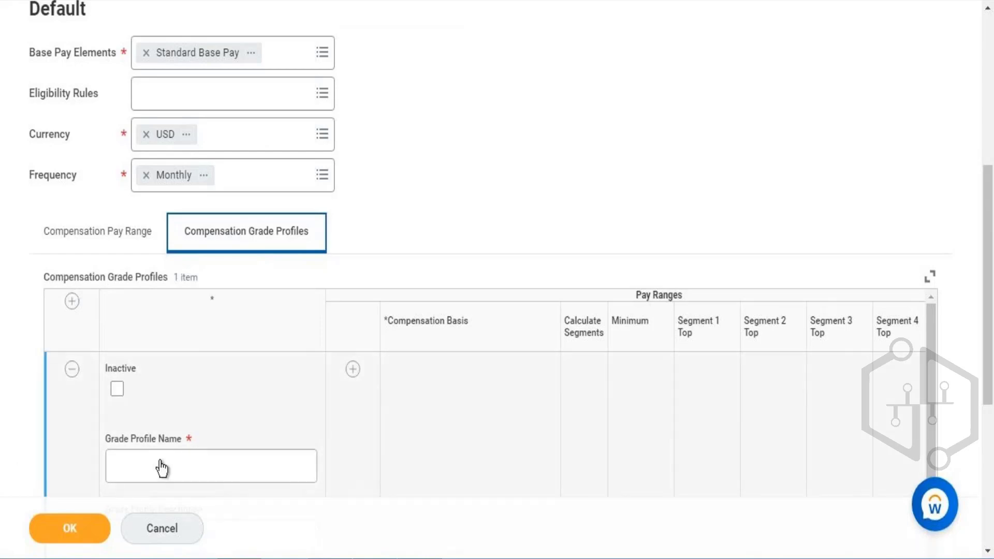
left_click(192, 465)
type("G")
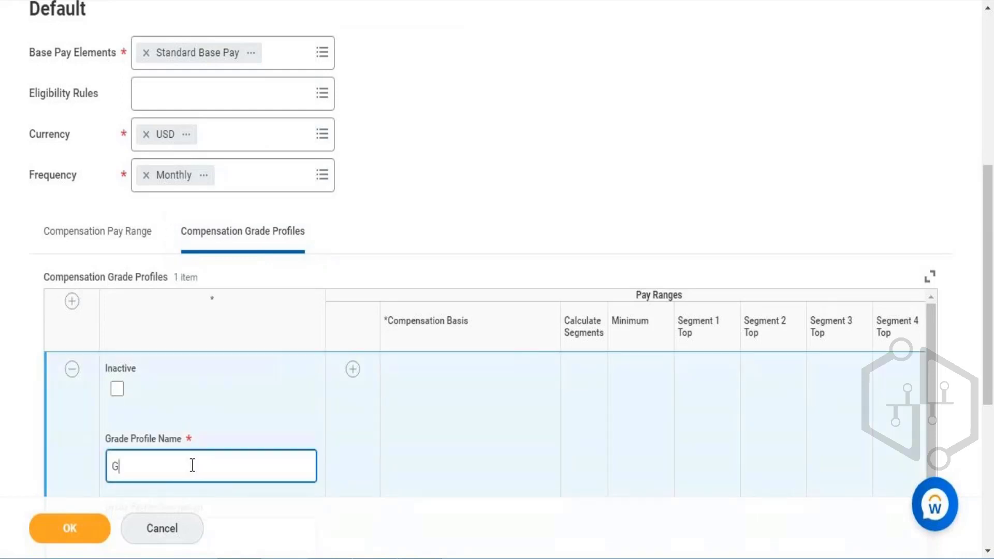
type("rade Profile For Phil")
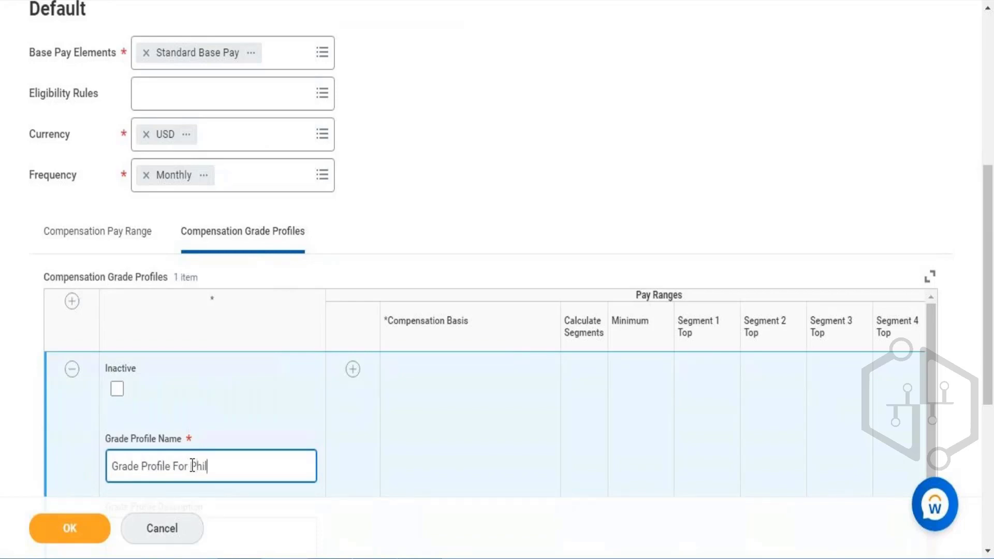
type("ipense")
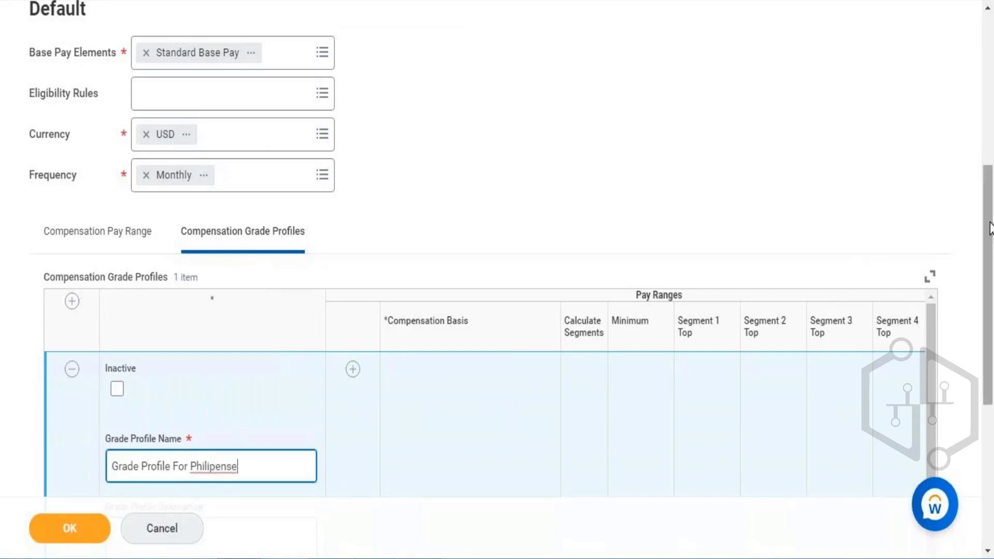
- Add Standard Base Pay as the base pay element of the Philipense grade profile
scroll(989, 251, "down", 5)
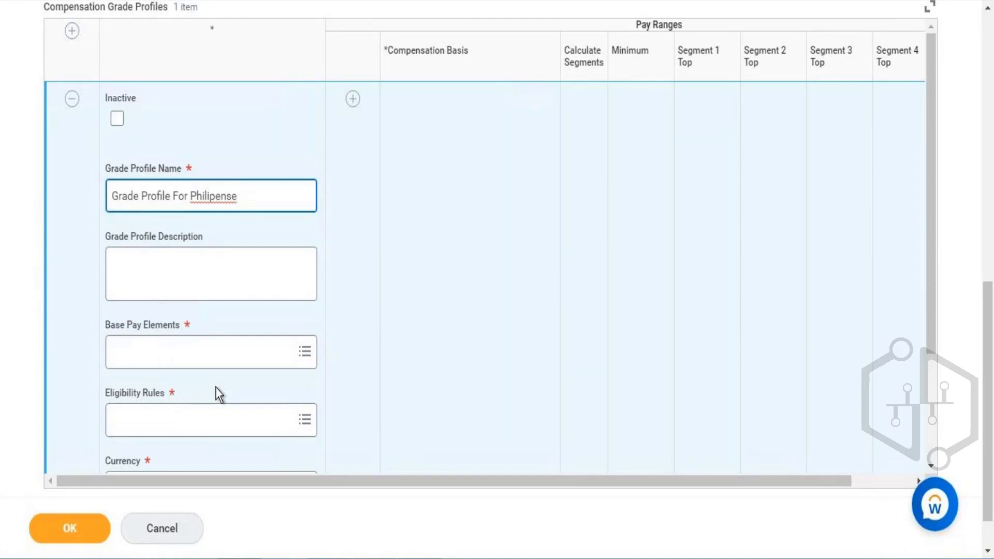
left_click(217, 363)
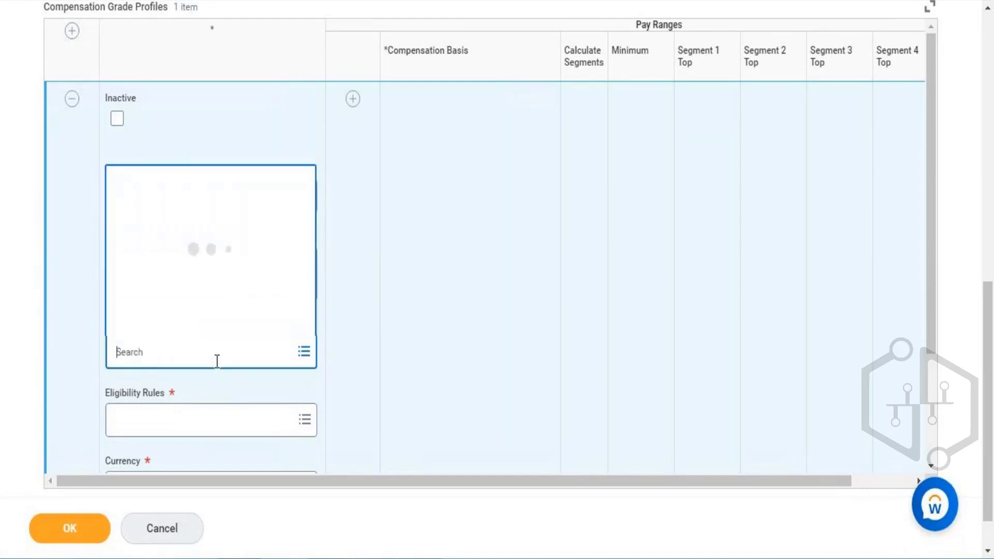
type("Standard")
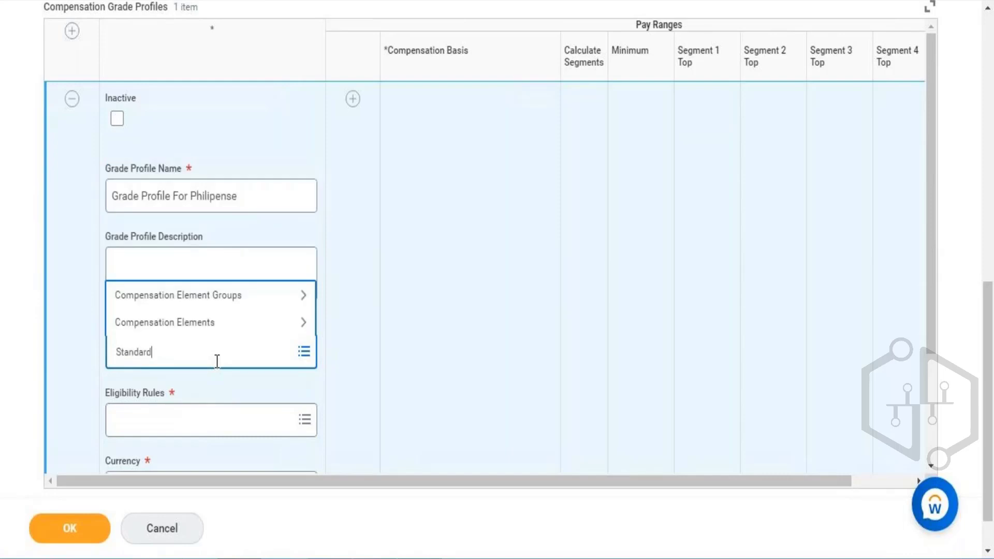
key("Return")
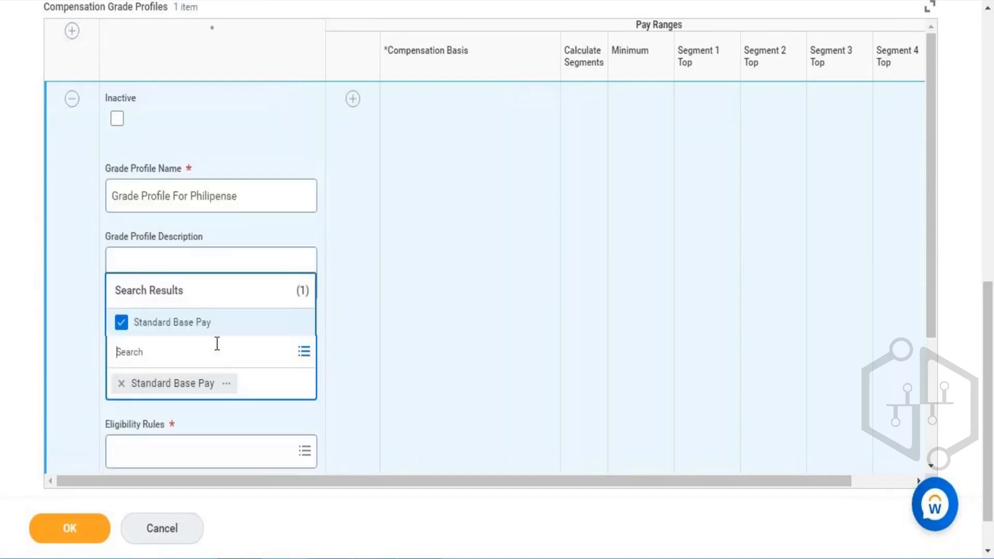
- Set the Philipense grade profile's eligibility rule to Country - Philippines
left_click(216, 454)
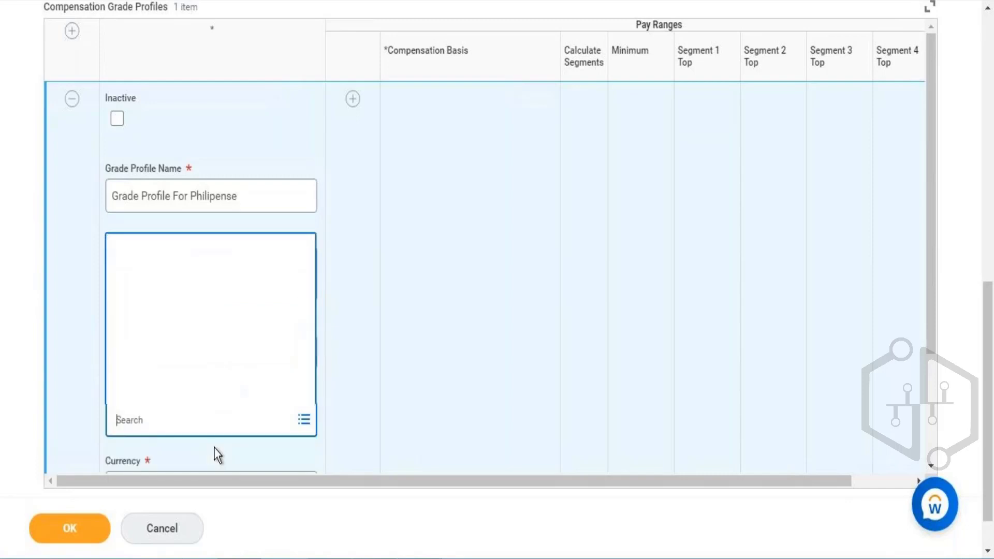
type("cou")
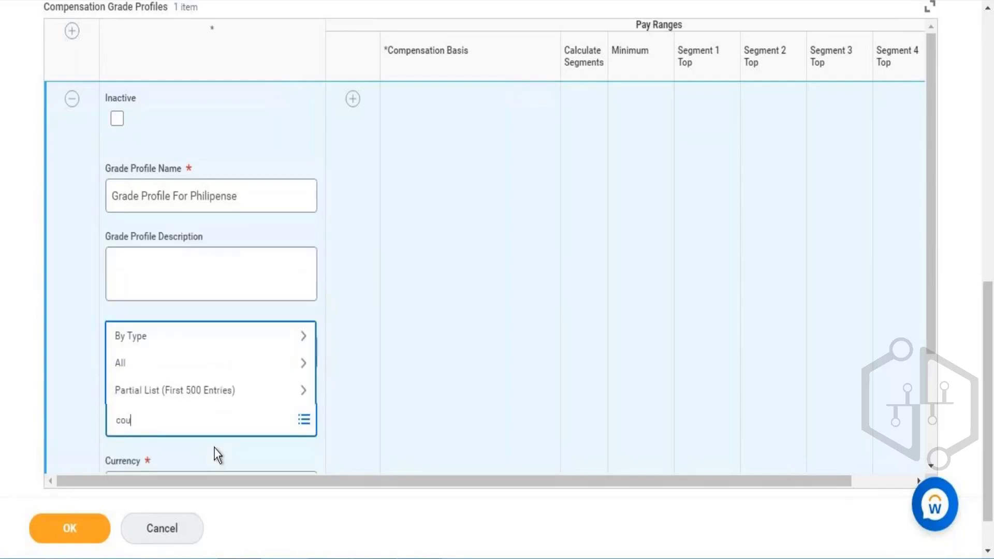
type("ntry - philipen")
key("Return")
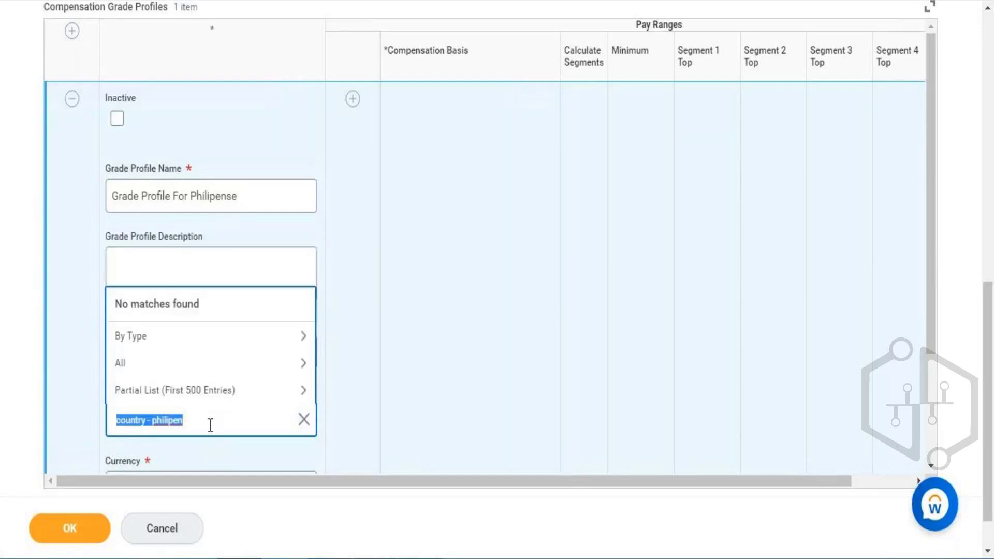
left_click(210, 424)
key("BackSpace")
key("BackSpace")
key("BackSpace")
key("BackSpace")
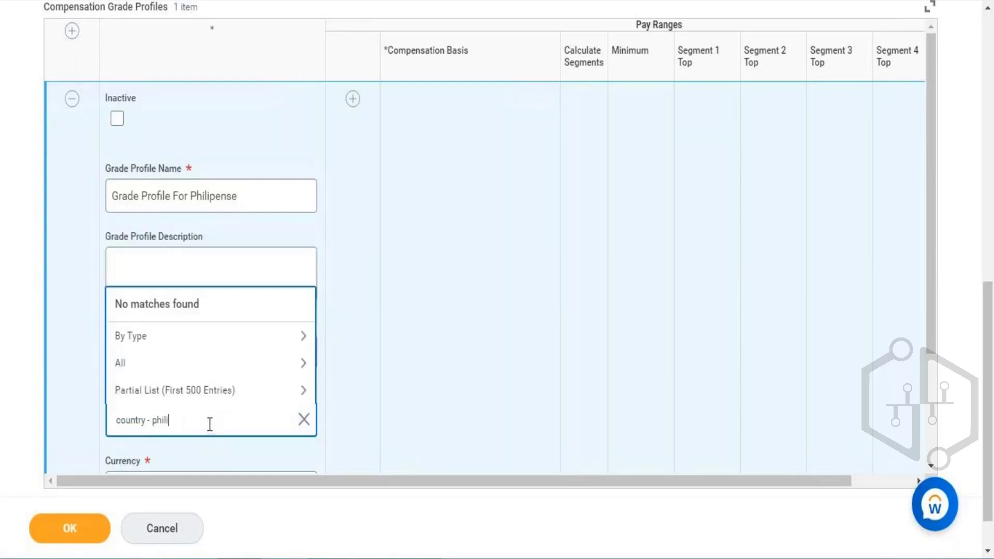
key("Return")
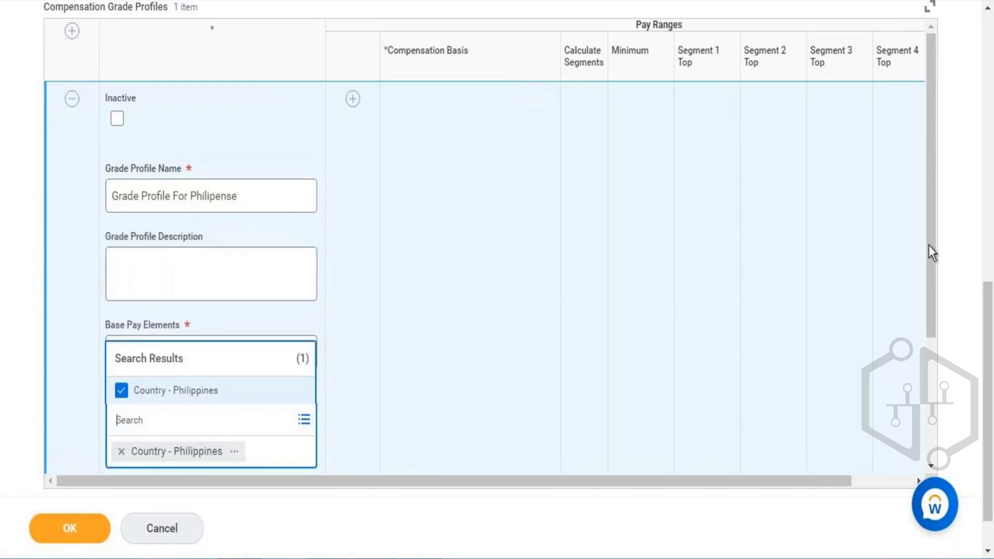
- Set the Philipense grade profile's currency to PHP and its frequency to Monthly
left_click_drag(930, 248, 930, 350)
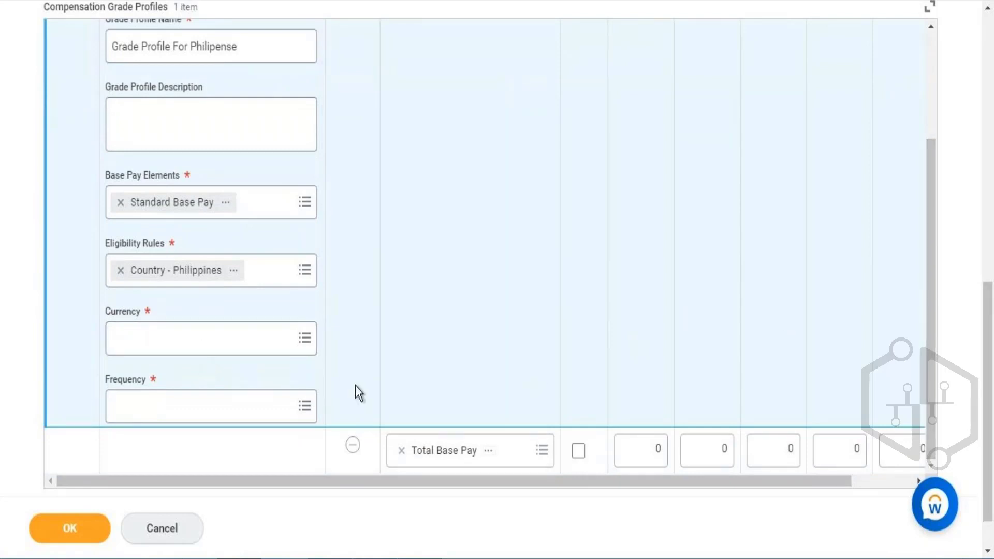
left_click(227, 345)
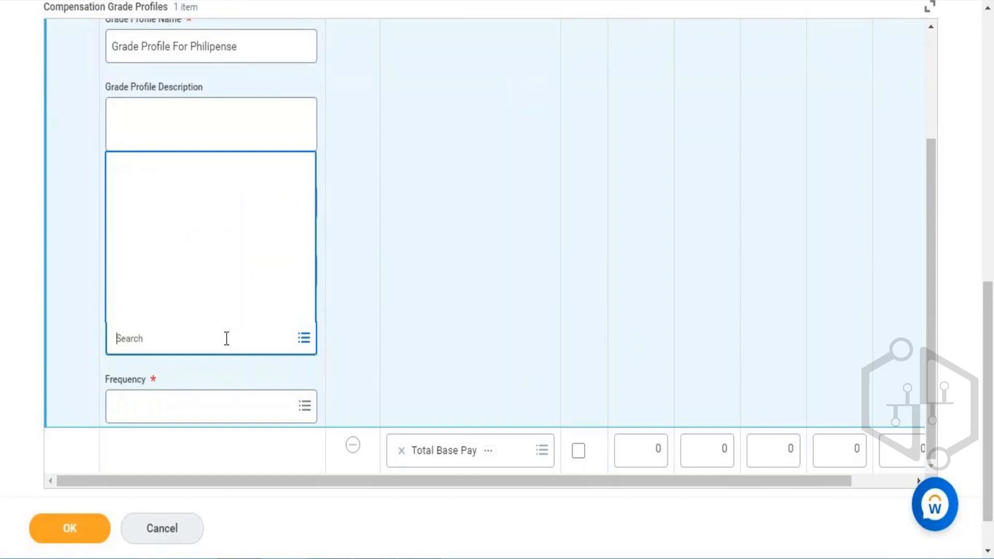
type("PHP")
key("Return")
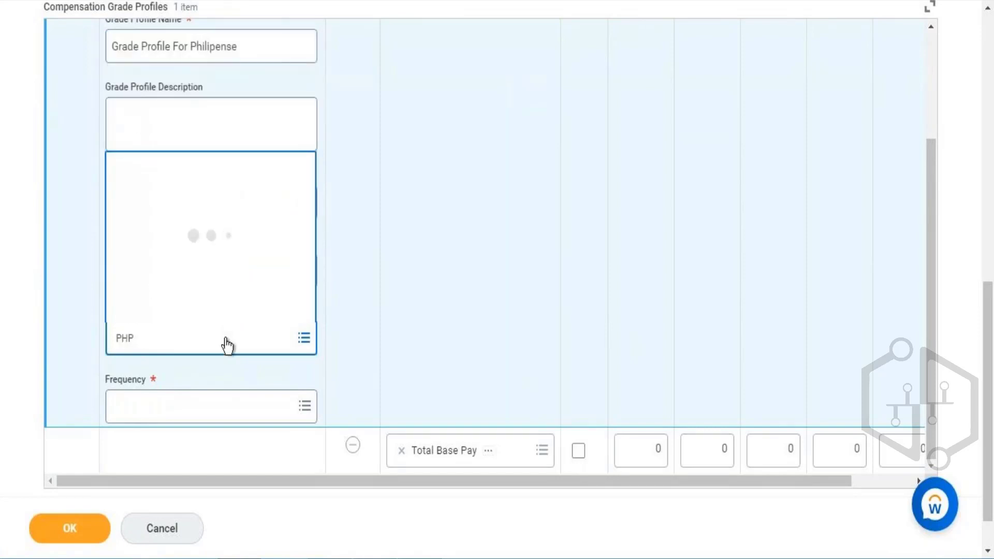
left_click(230, 421)
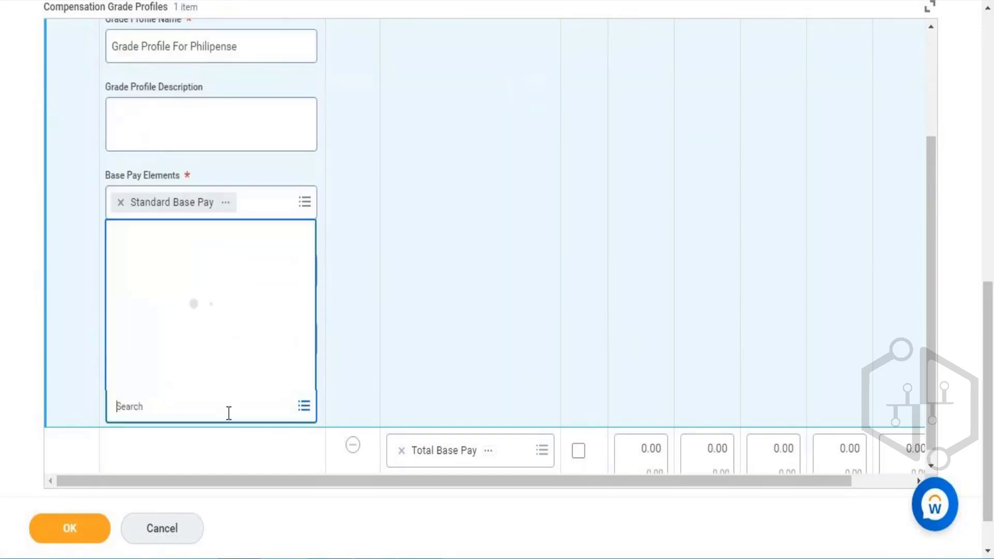
type("monthyl")
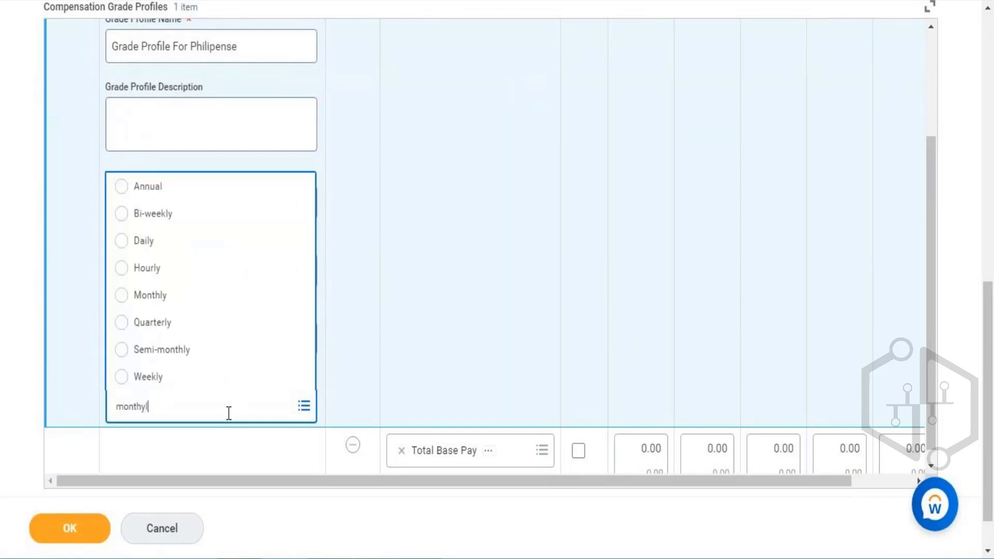
key("BackSpace")
key("BackSpace")
type("ly")
key("Return")
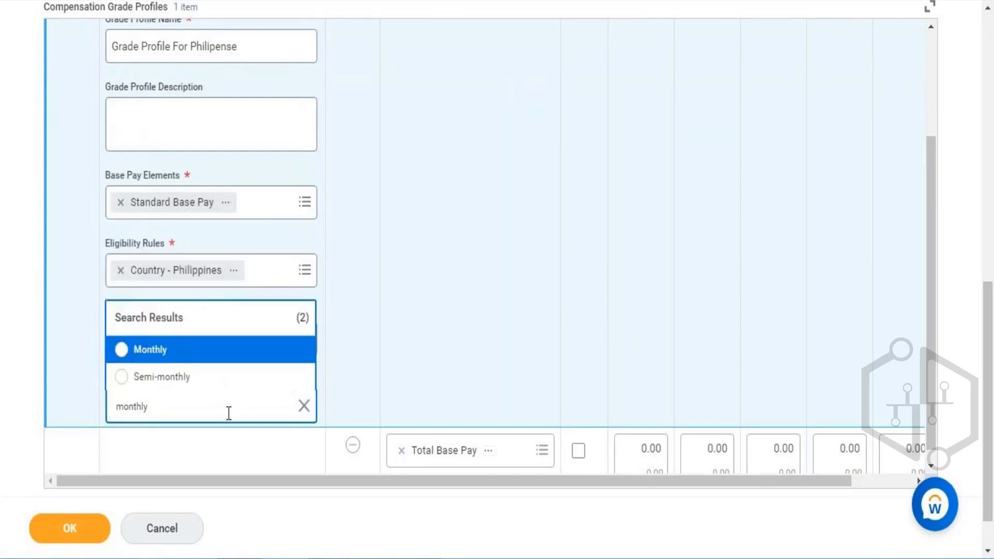
left_click(230, 352)
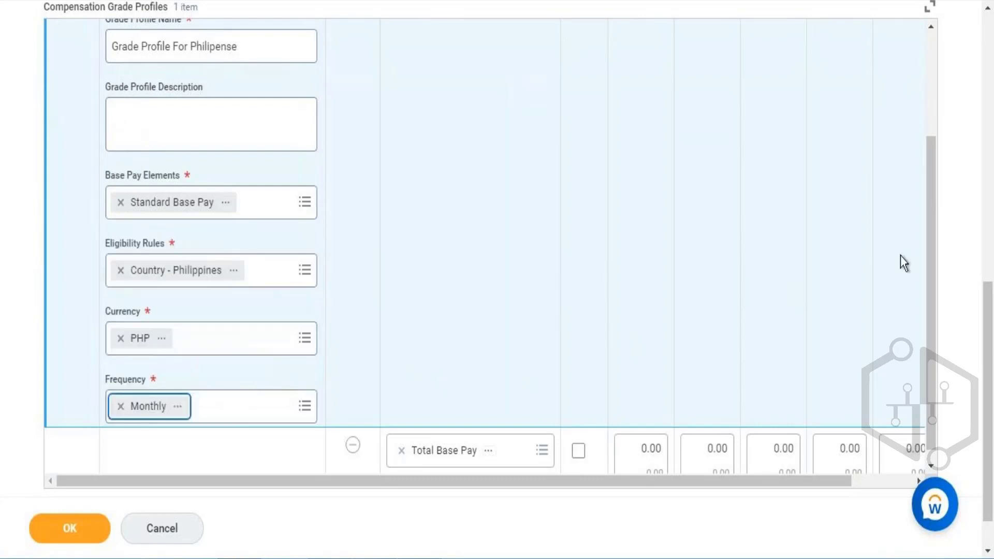
- Enable segment calculation for the profile's Total Base Pay range and set its minimum to 30,000
scroll(934, 251, "down", 1)
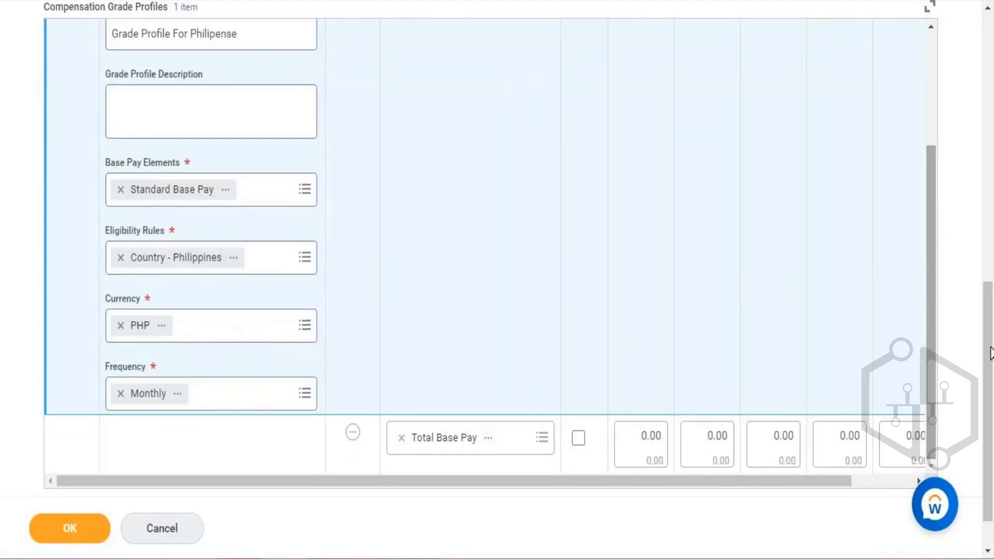
left_click(579, 440)
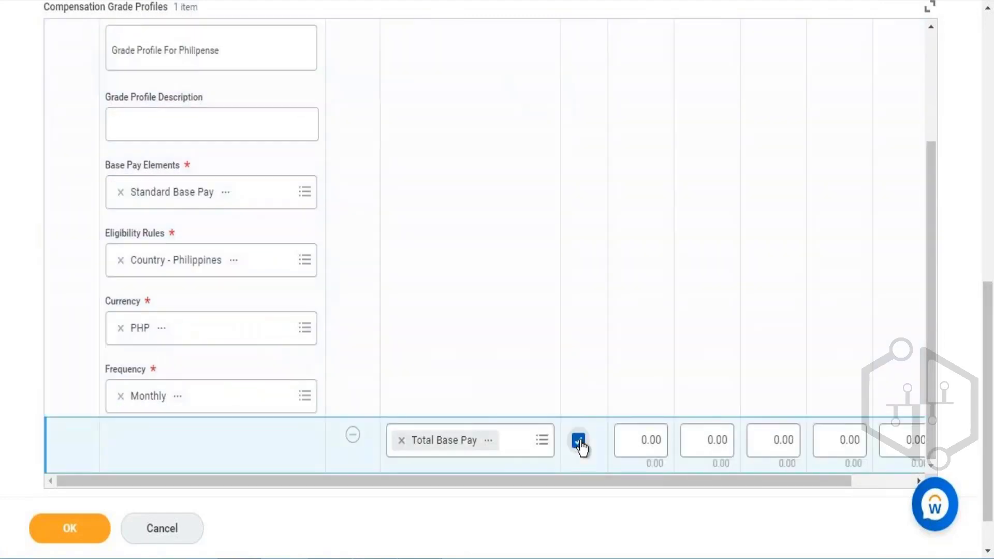
left_click(648, 440)
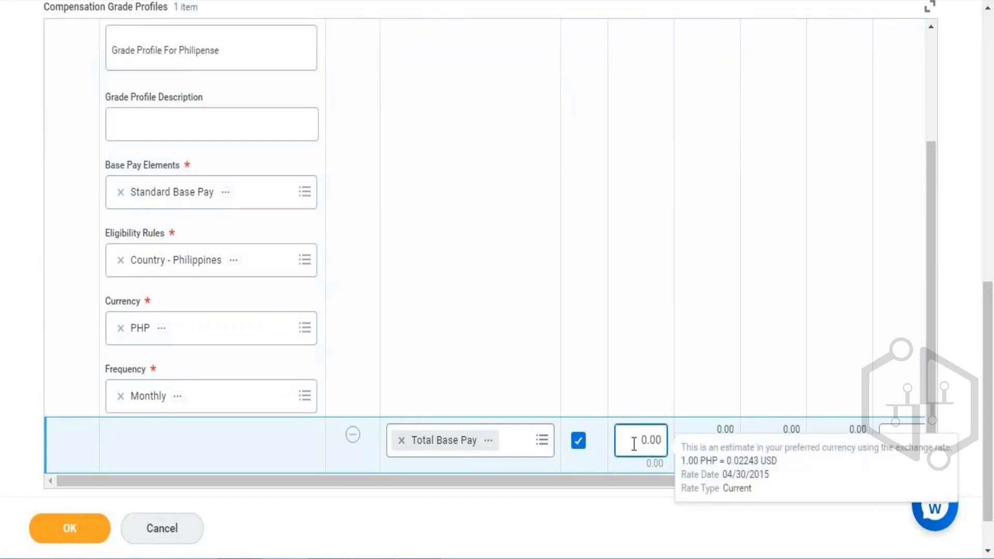
type("3000")
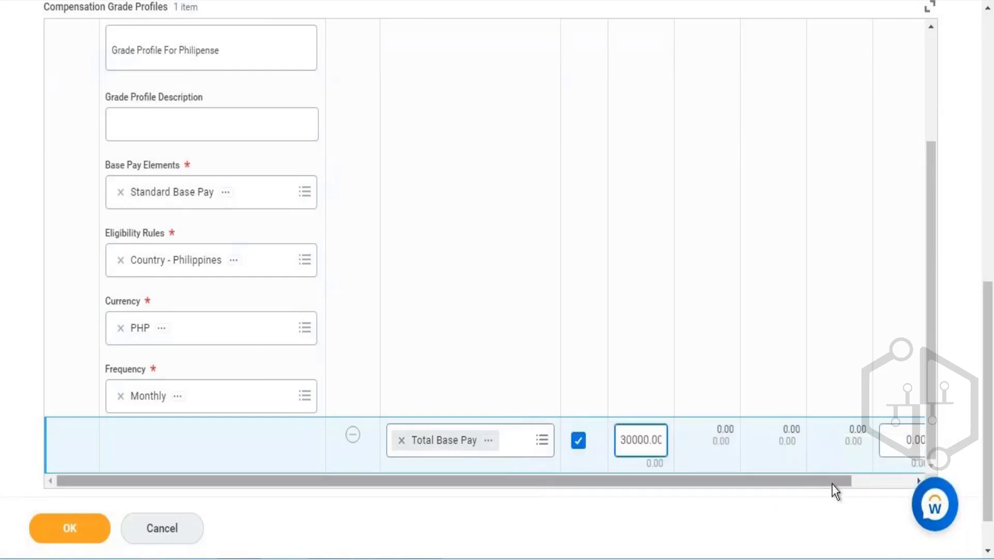
left_click(832, 482)
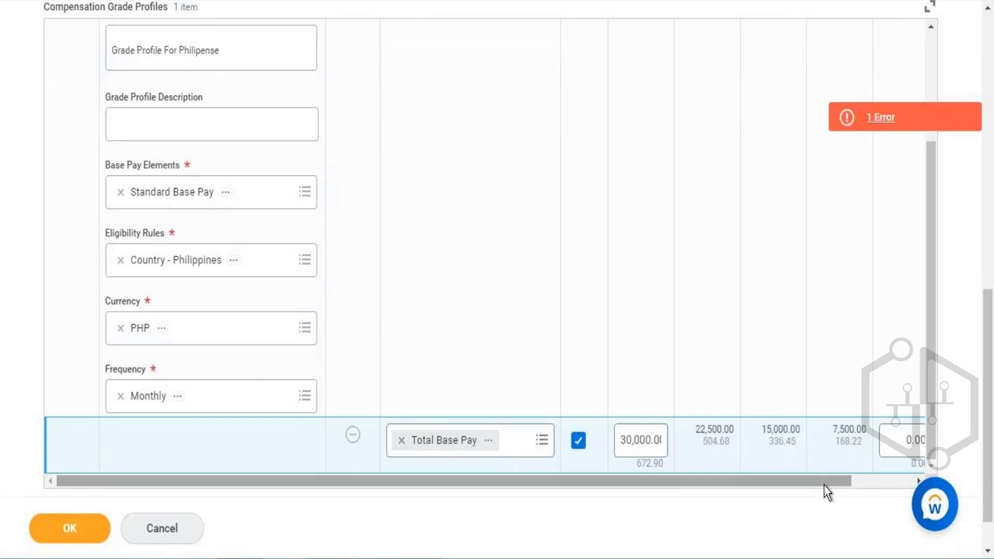
- Set Segment 4 Top of the Philipense profile's Total Base Pay range to 80,000
left_click(904, 480)
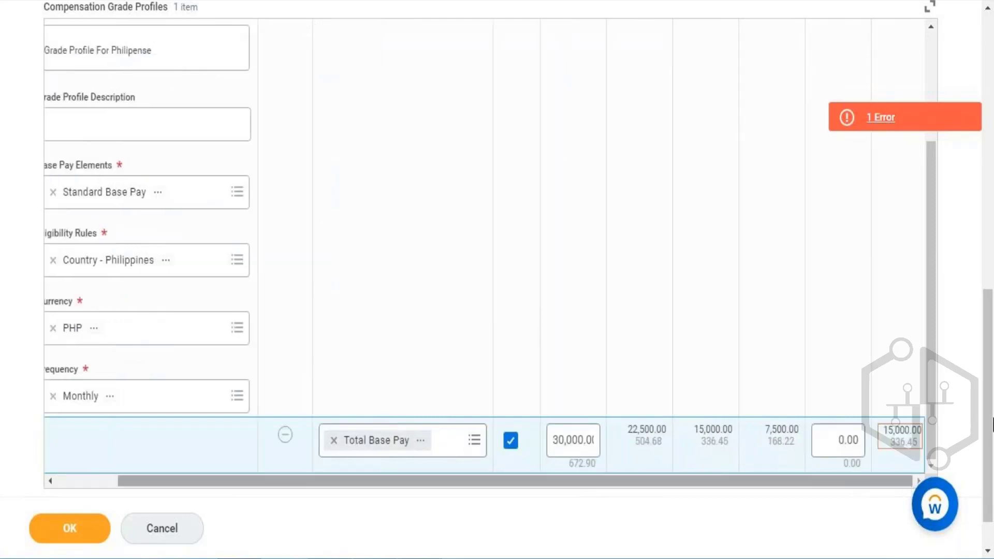
left_click(823, 439)
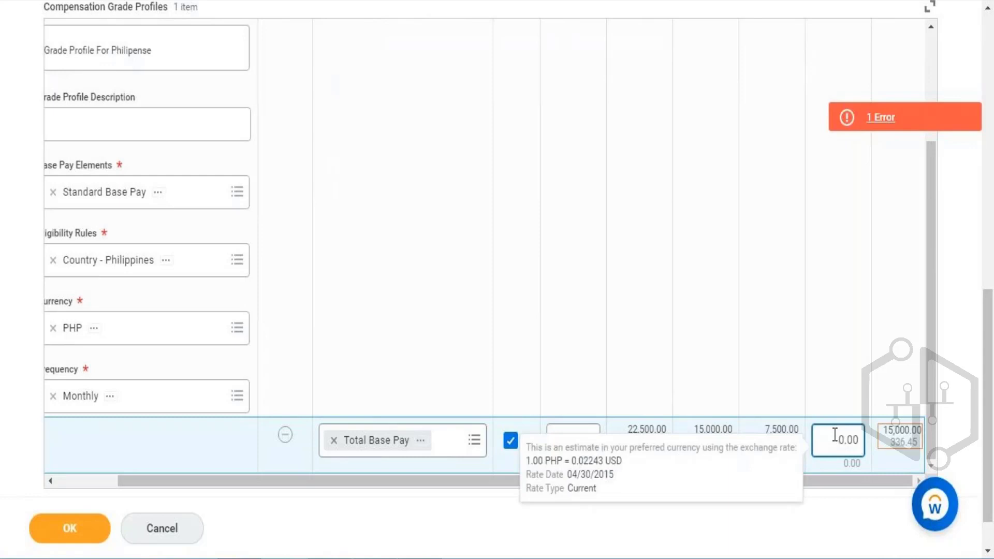
type("8000")
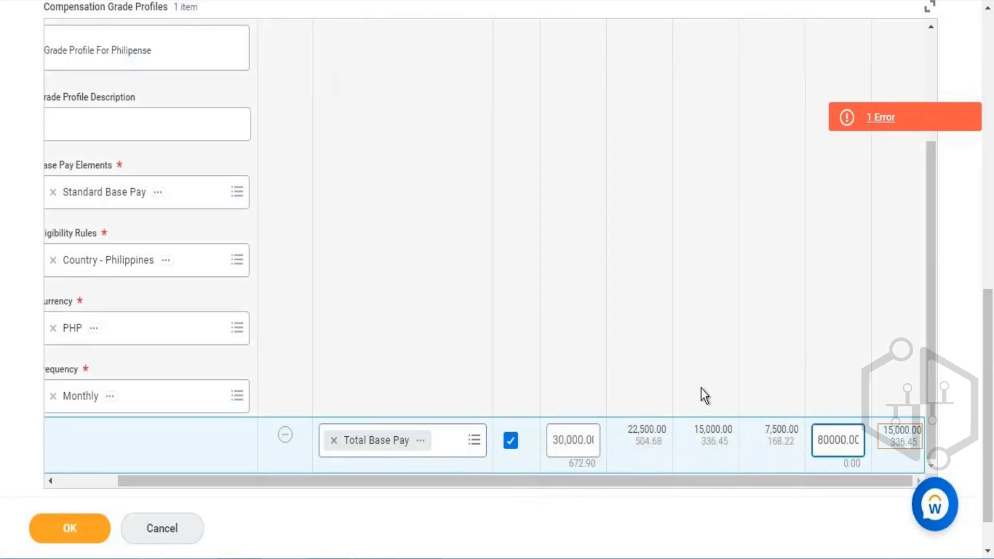
left_click(663, 475)
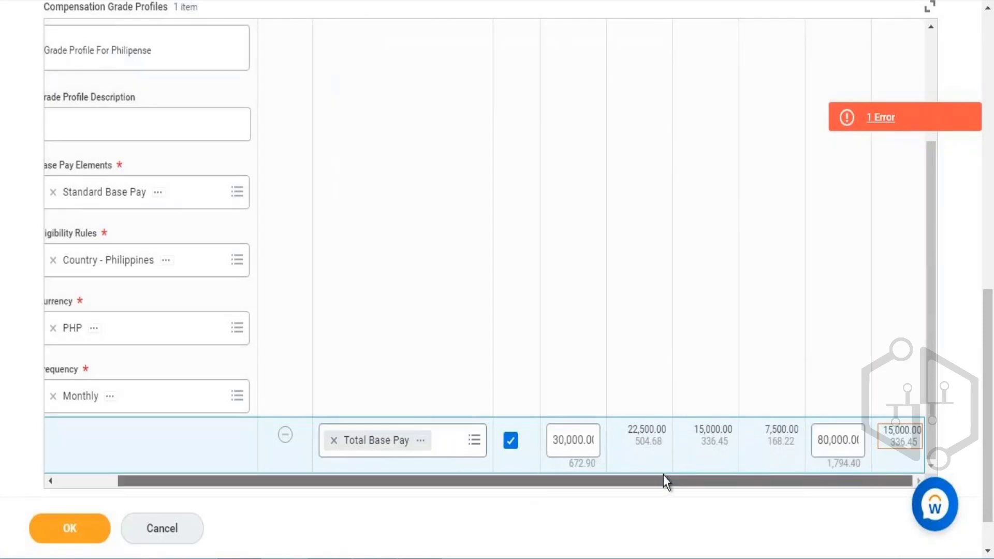
left_click(410, 452)
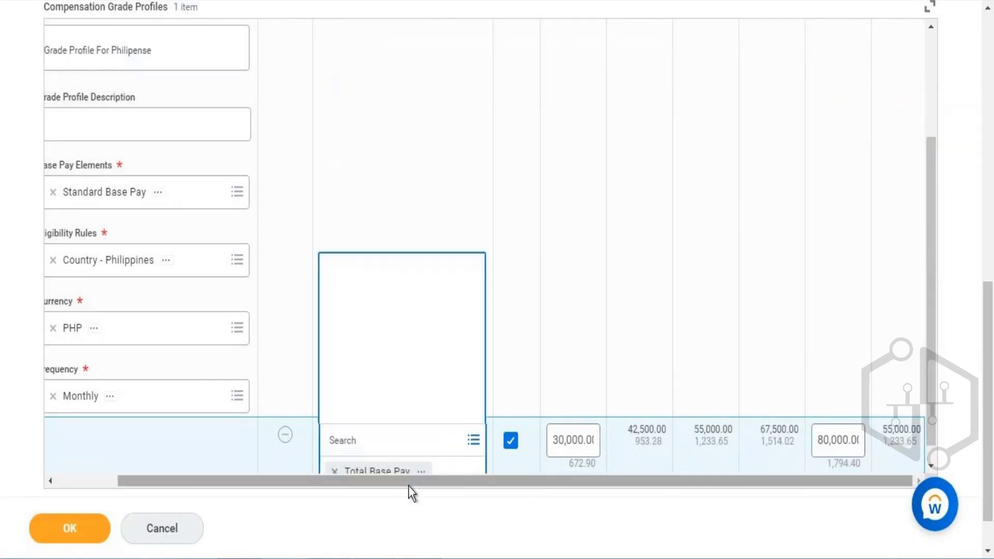
left_click(331, 477)
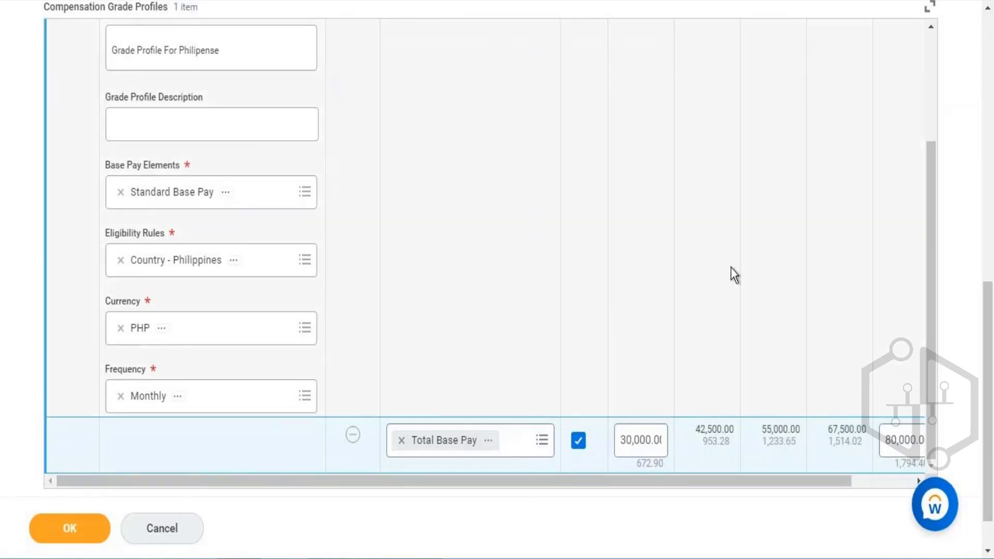
- Add a second compensation grade profile and name it "Grade Profile for India"
left_click_drag(933, 308, 924, 182)
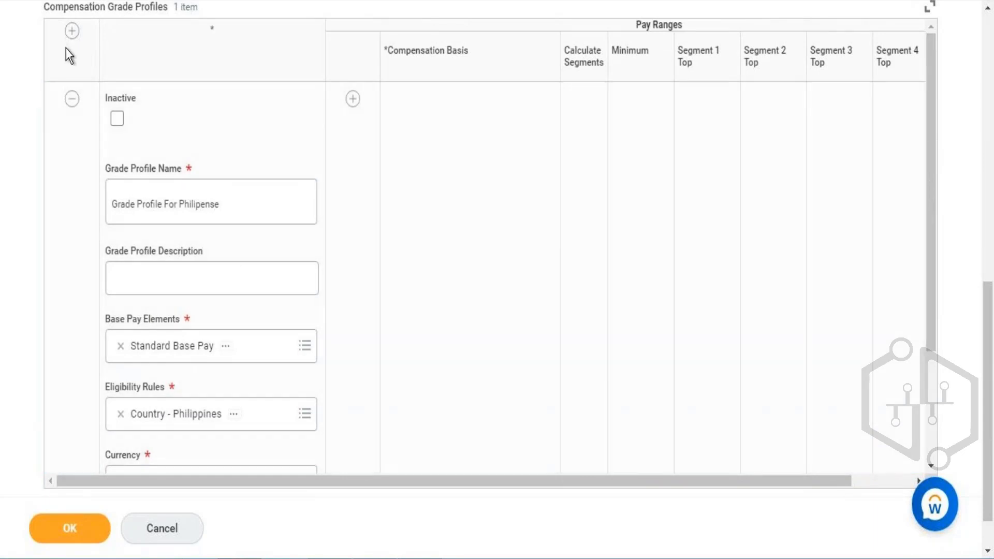
left_click(72, 31)
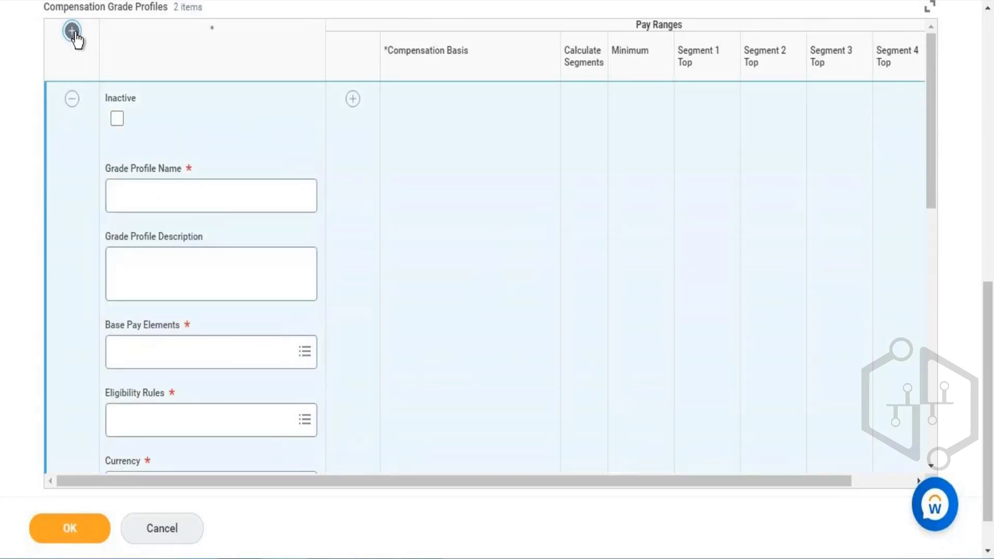
left_click(162, 207)
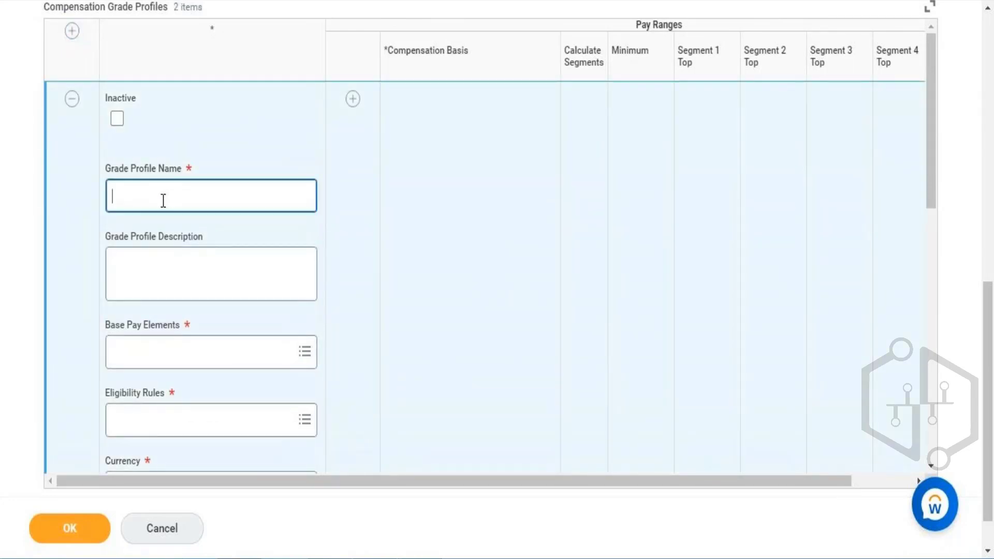
type("Grade Profile for India")
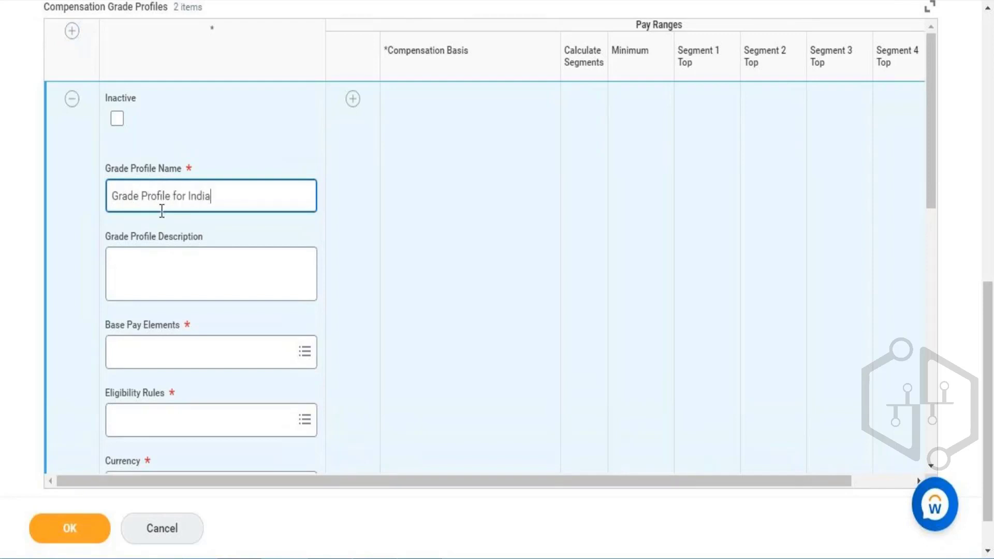
- Assign Standard Base Pay as the base pay element of the India grade profile
left_click(163, 357)
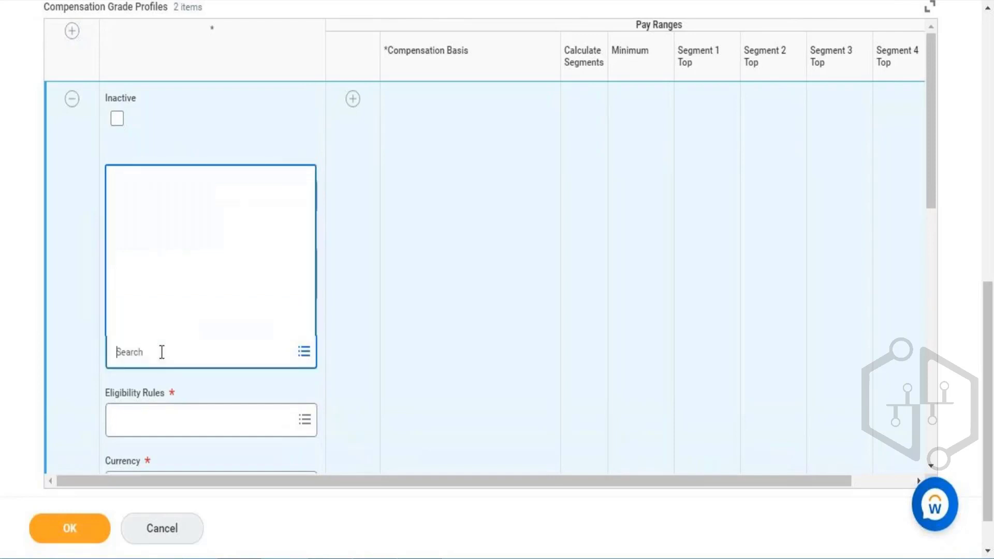
type("stan")
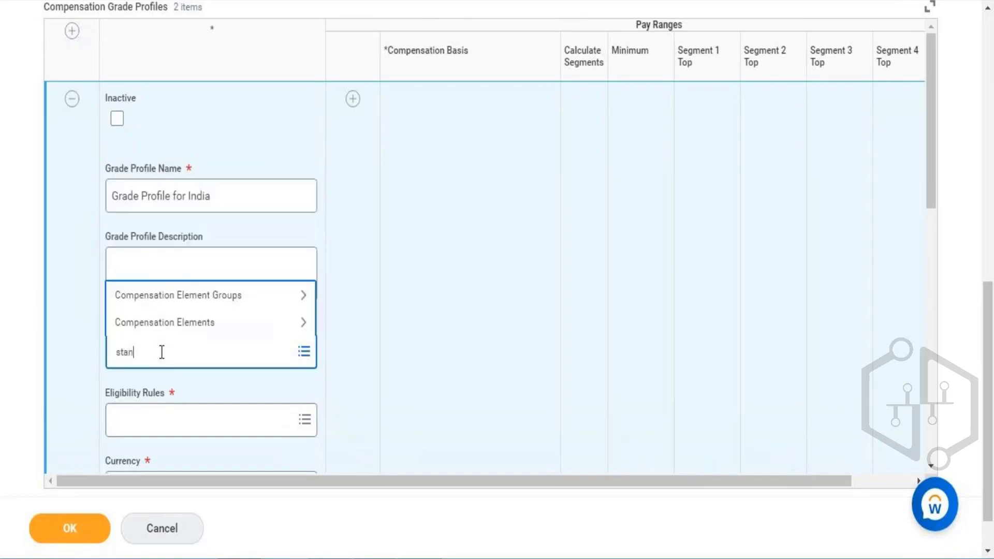
type("dard base pay")
key("Return")
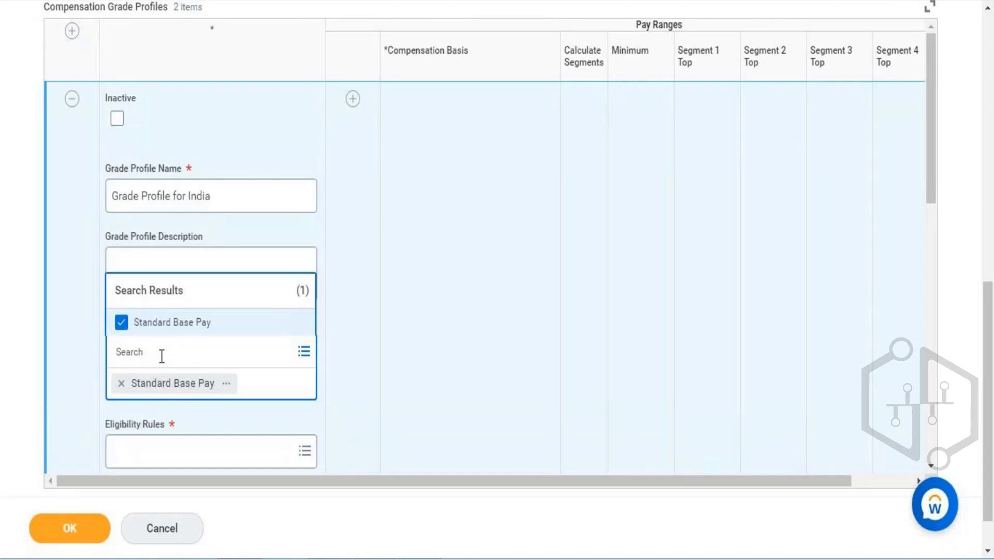
- Search the India grade profile's eligibility rules for "india" and select Country - India
left_click(161, 455)
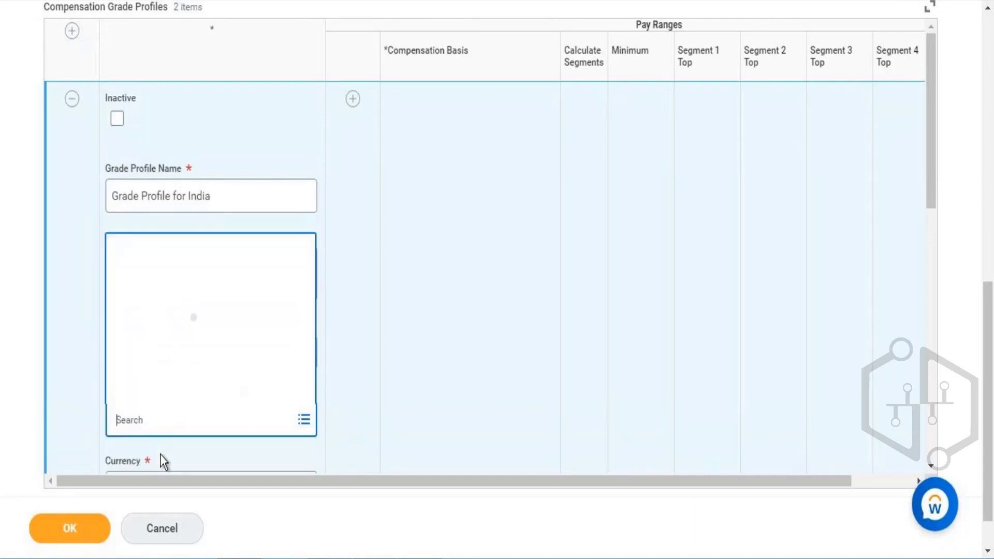
type("india")
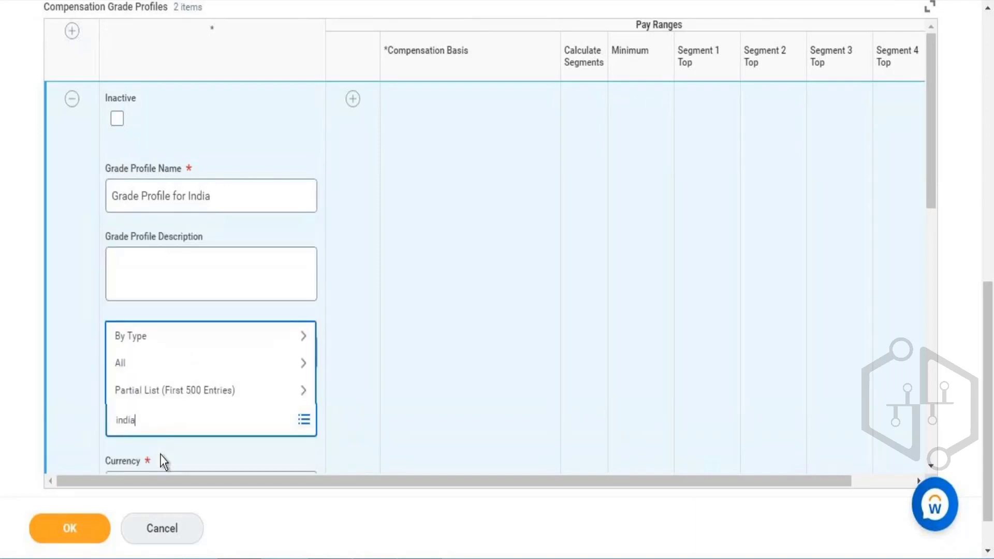
key("Return")
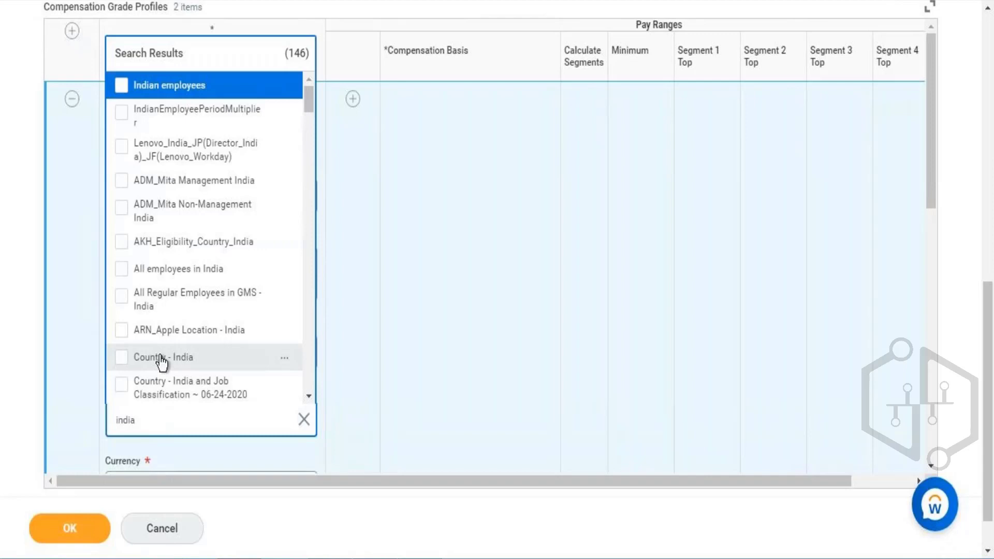
left_click(162, 360)
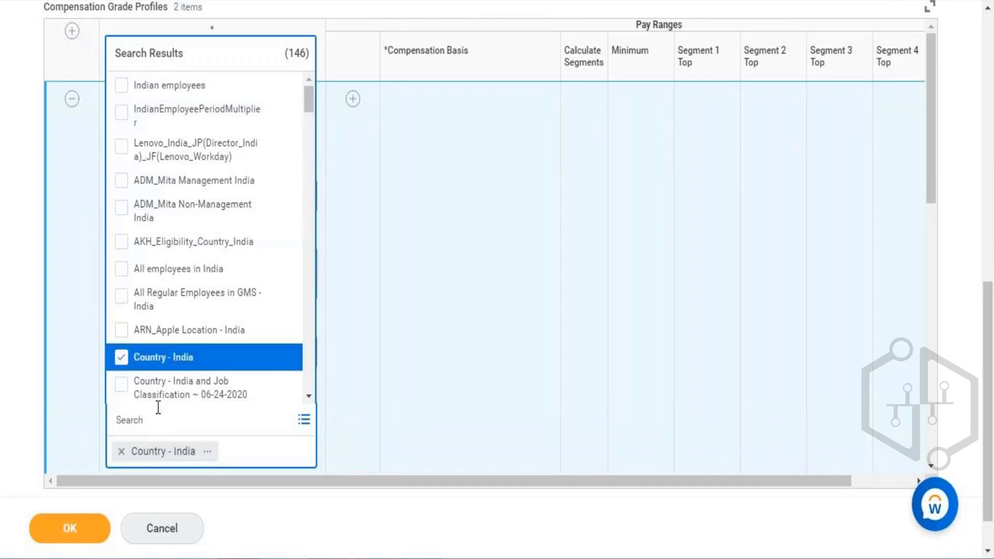
left_click(417, 427)
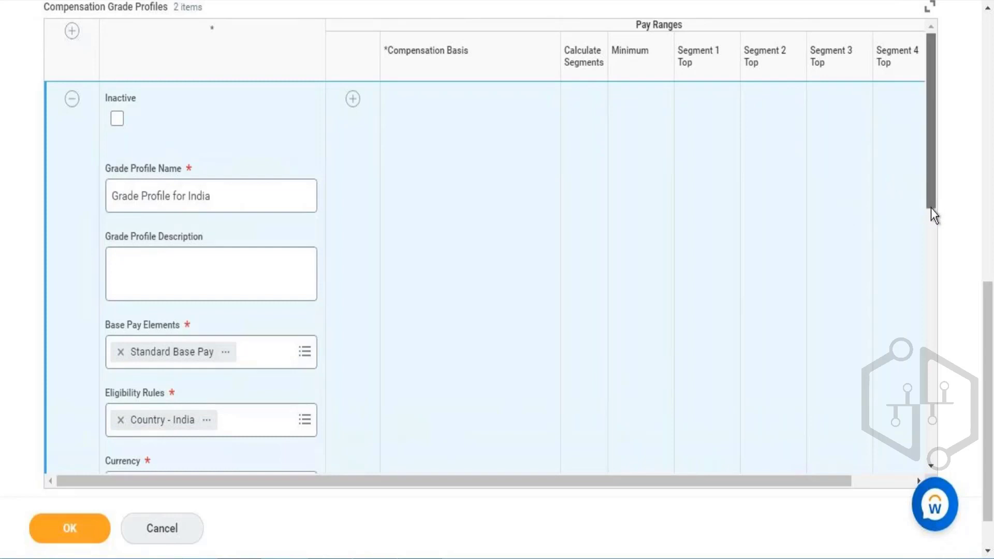
- Set the India grade profile's currency to INR and its frequency to Monthly
left_click_drag(931, 208, 938, 288)
left_click(247, 269)
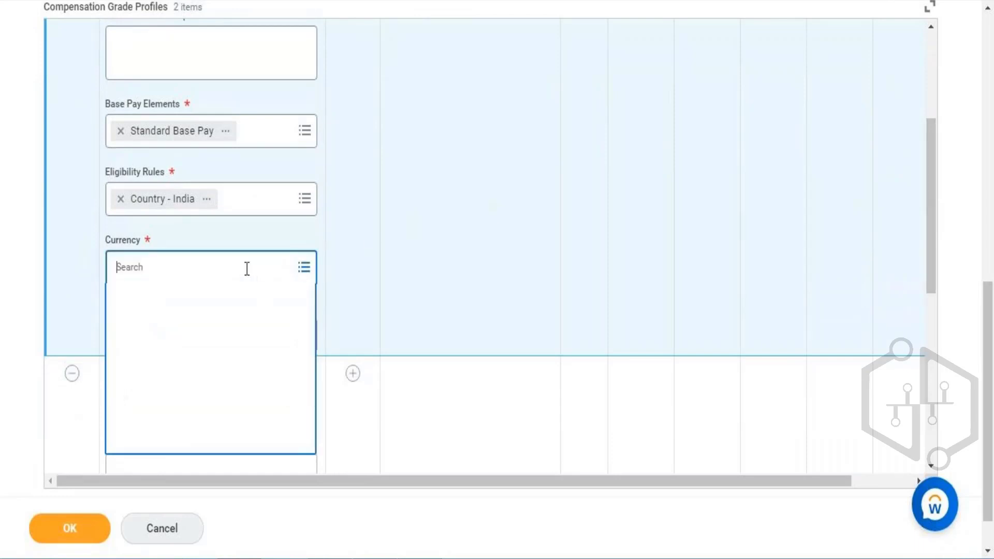
type("INR")
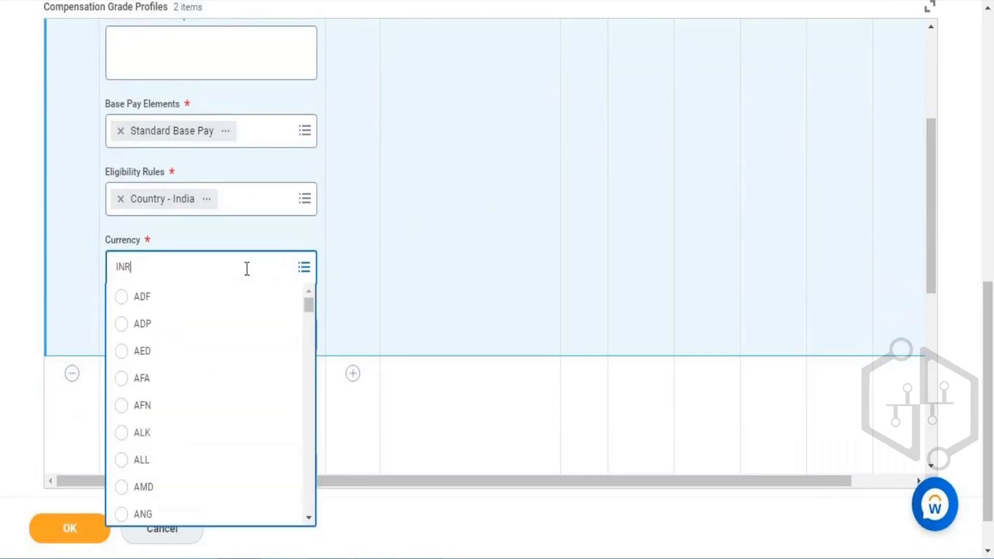
key("Return")
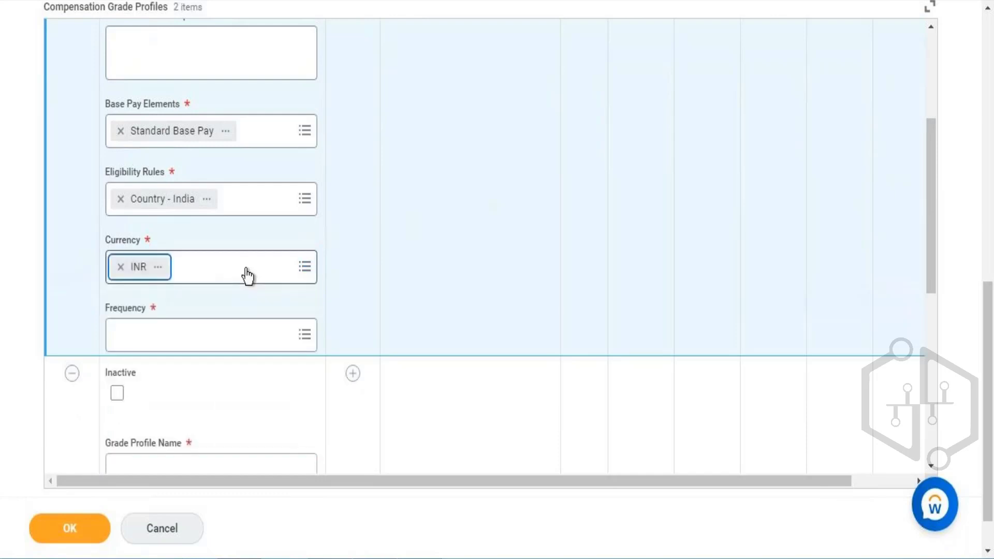
left_click(248, 340)
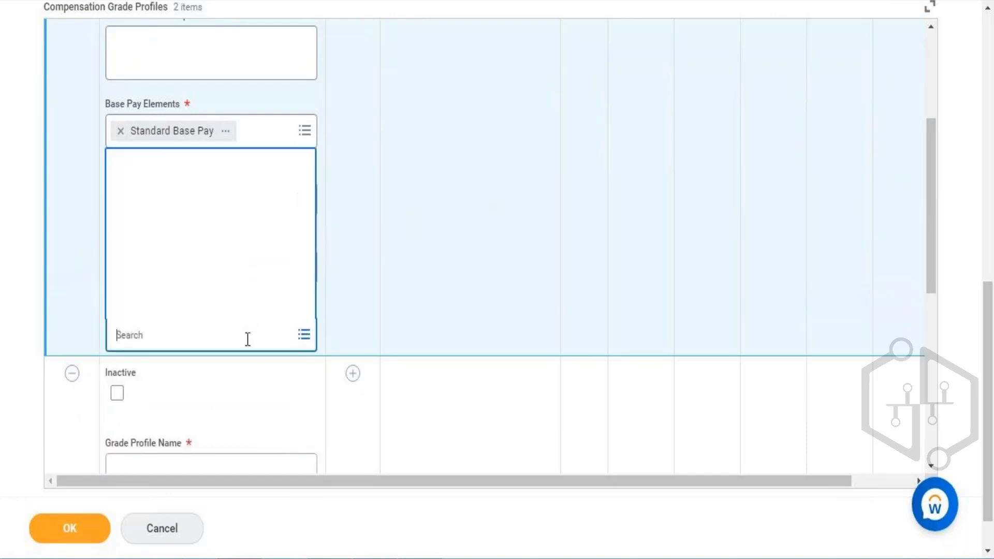
type("monthy")
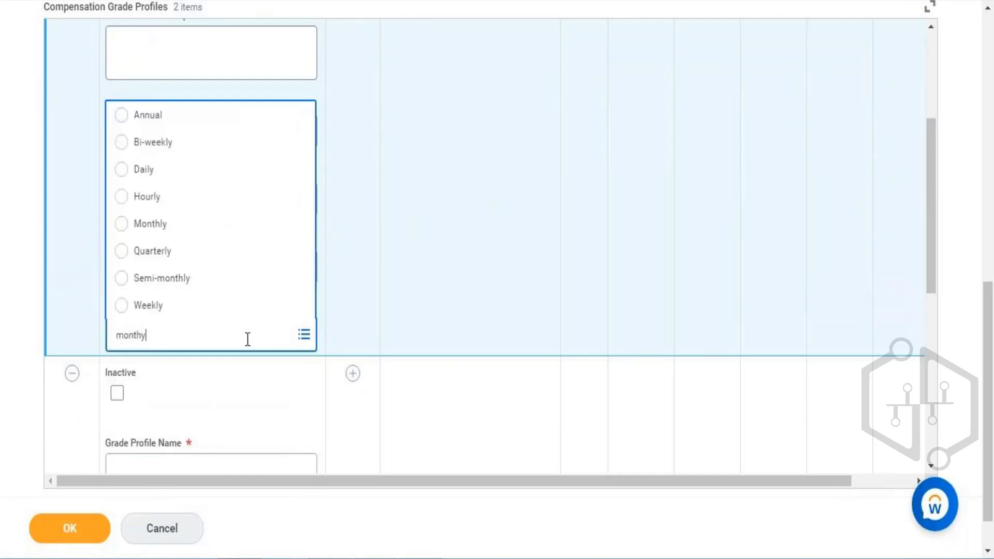
double_click(257, 248)
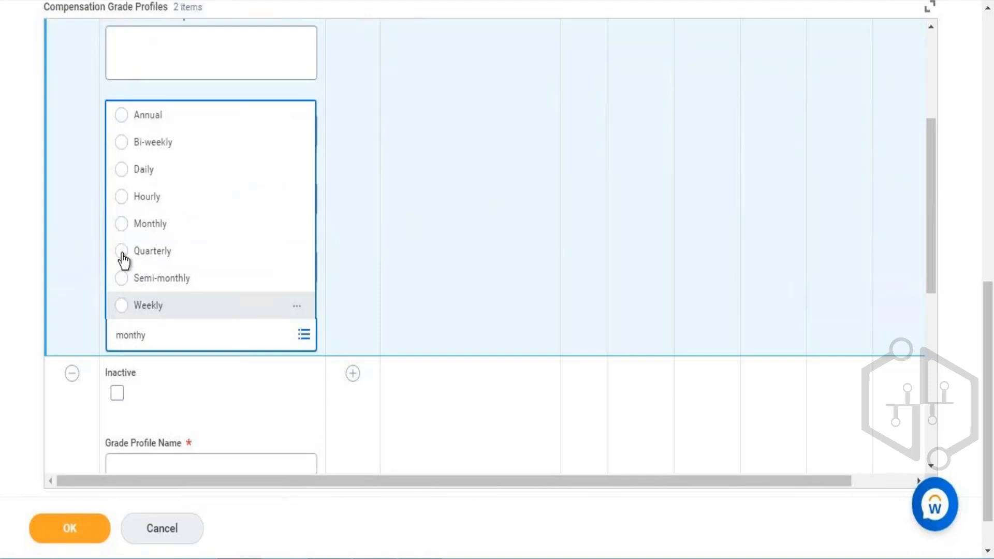
left_click(122, 224)
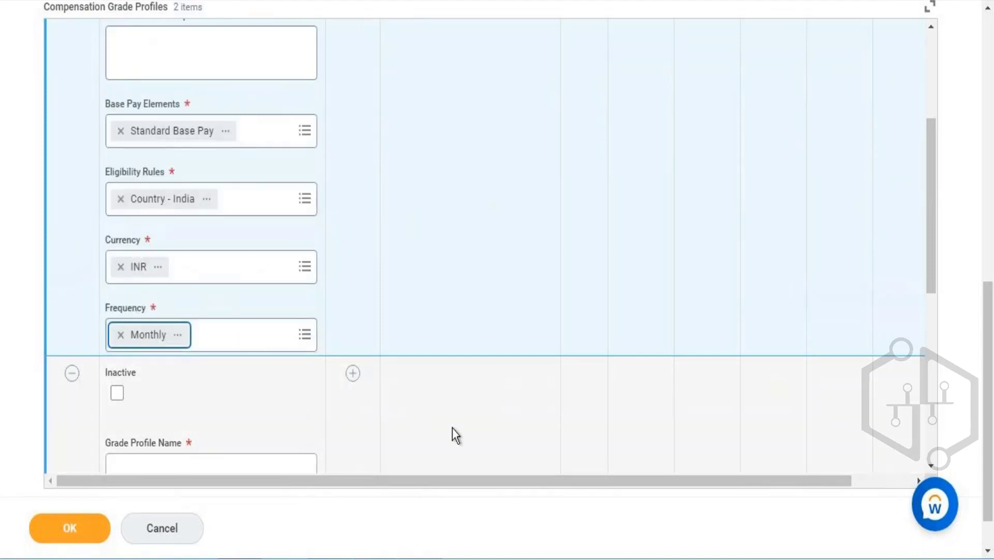
- Try to submit the compensation grade and review the details of the reported error
left_click_drag(930, 234, 902, 400)
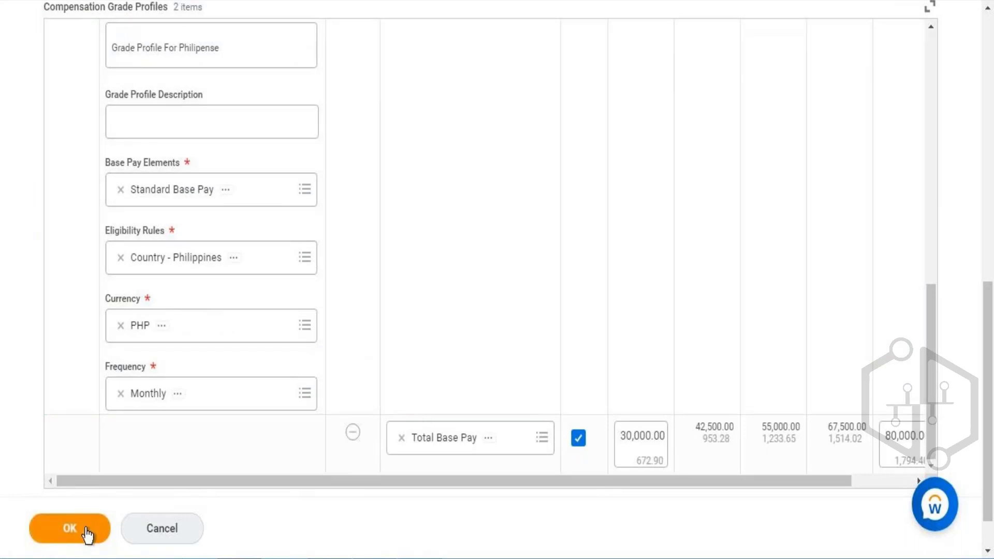
left_click(85, 528)
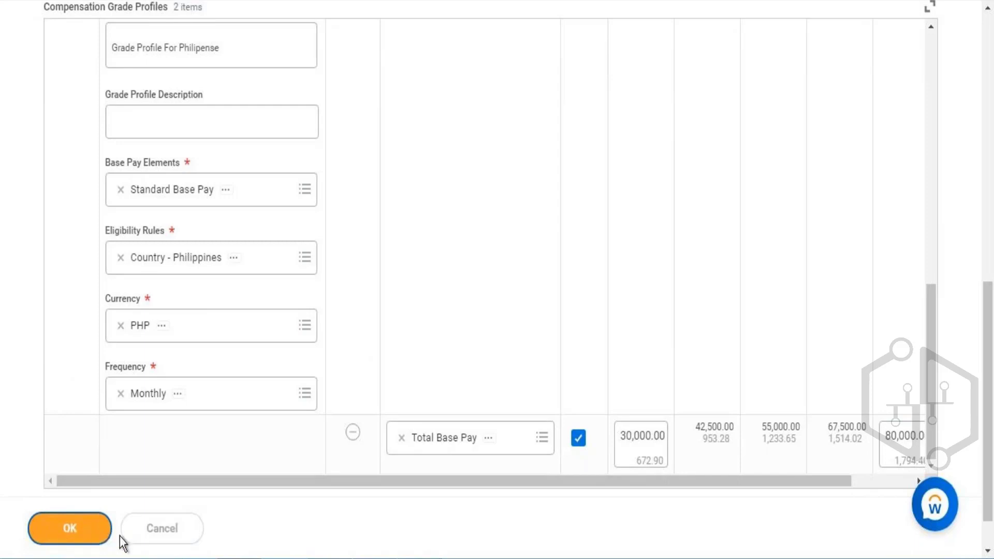
left_click(78, 530)
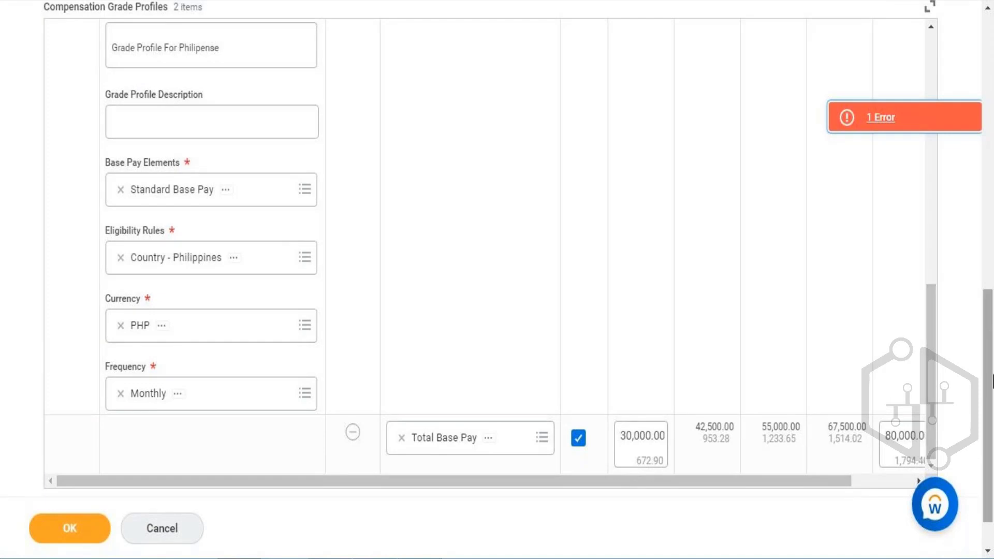
left_click_drag(990, 381, 981, 293)
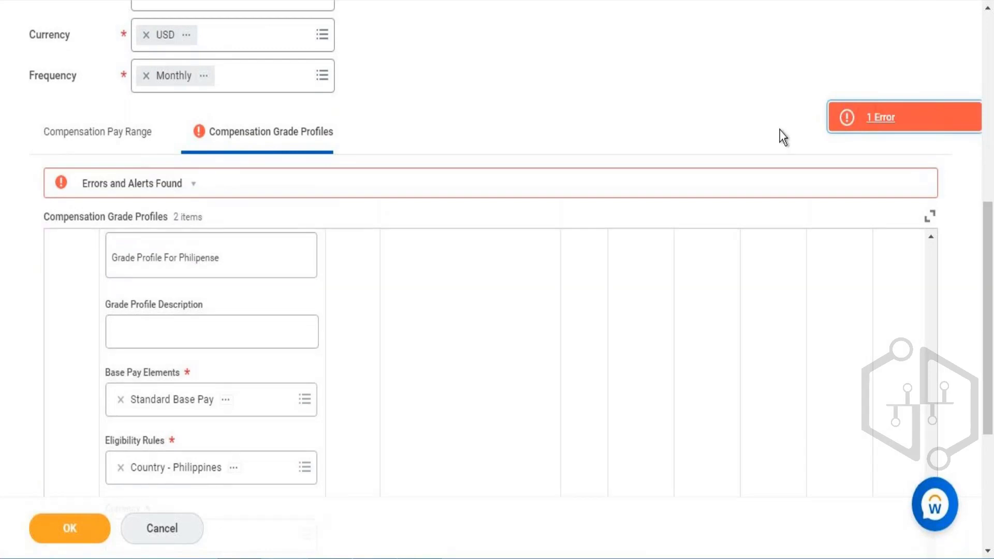
left_click(877, 131)
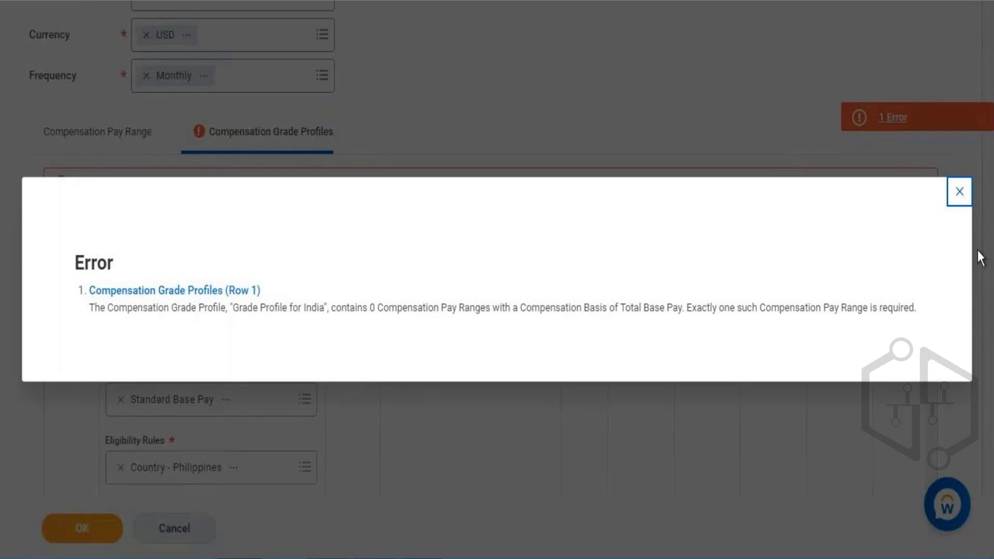
left_click(962, 194)
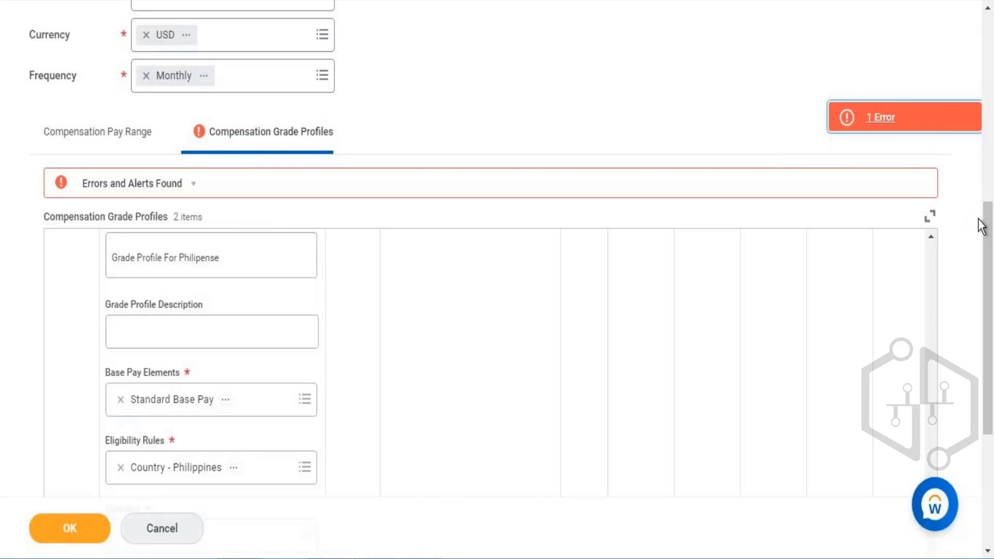
- Add a Total Base Pay range to the India grade profile and enable segment calculation for it
scroll(989, 269, "down", 2)
scroll(992, 269, "down", 5)
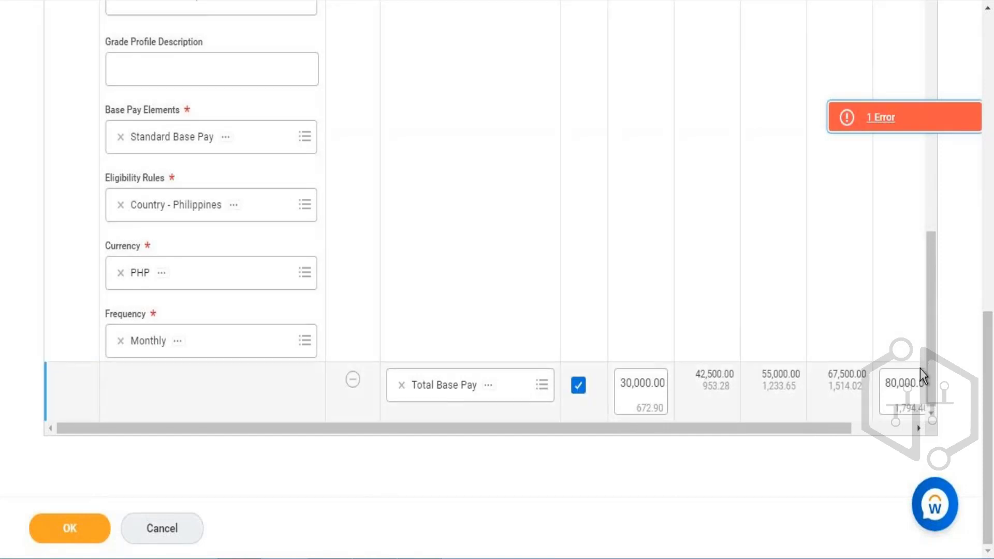
left_click_drag(932, 398, 932, 171)
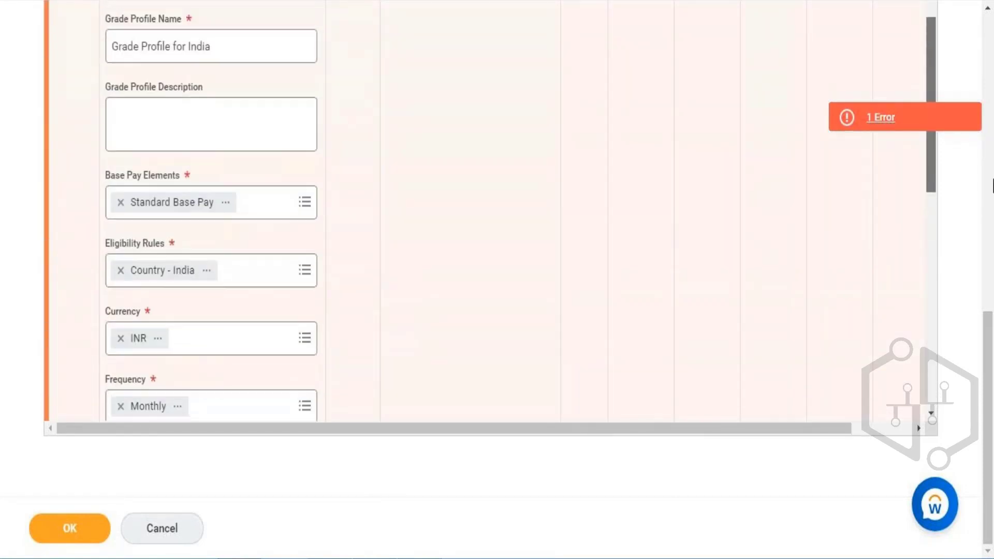
left_click_drag(990, 525, 991, 324)
scroll(902, 306, "down", 6)
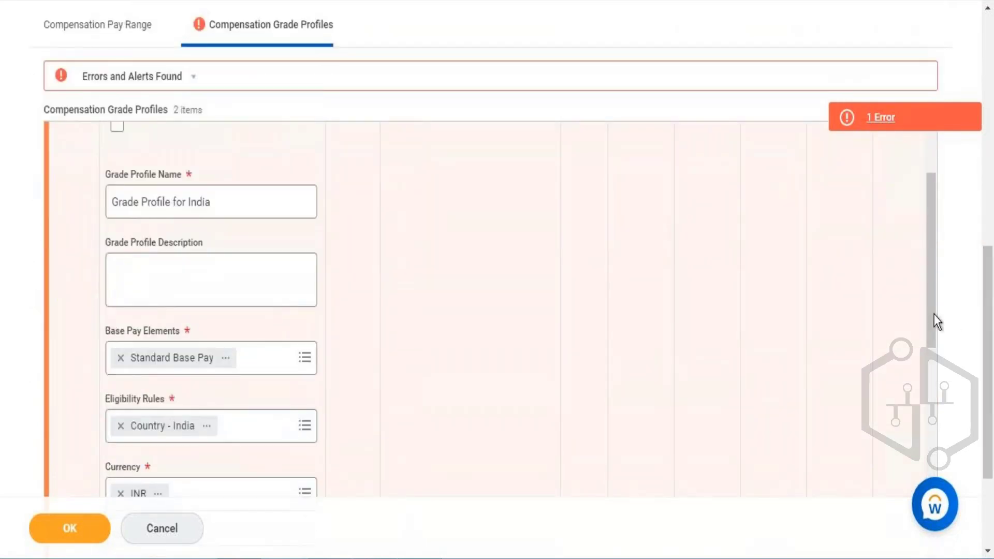
left_click_drag(930, 300, 931, 250)
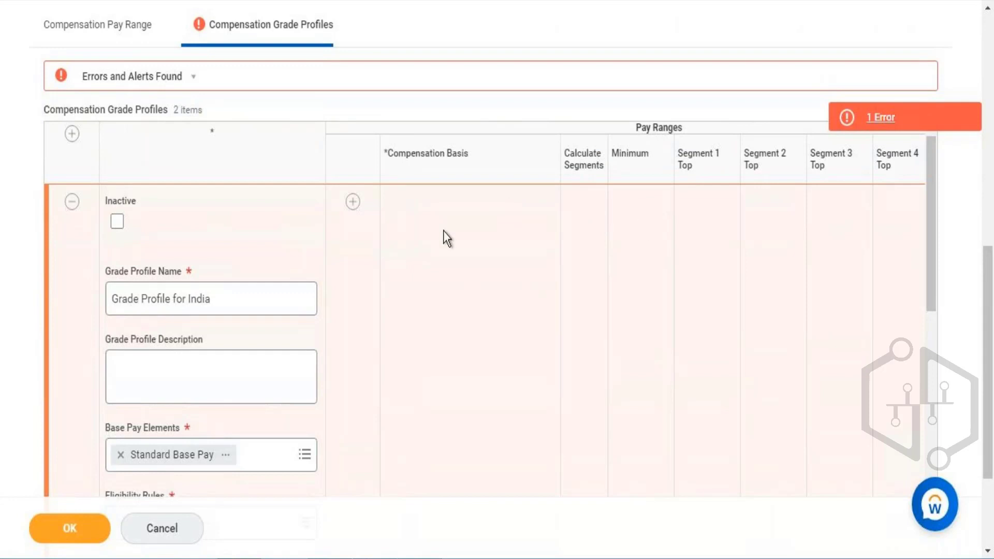
left_click(352, 202)
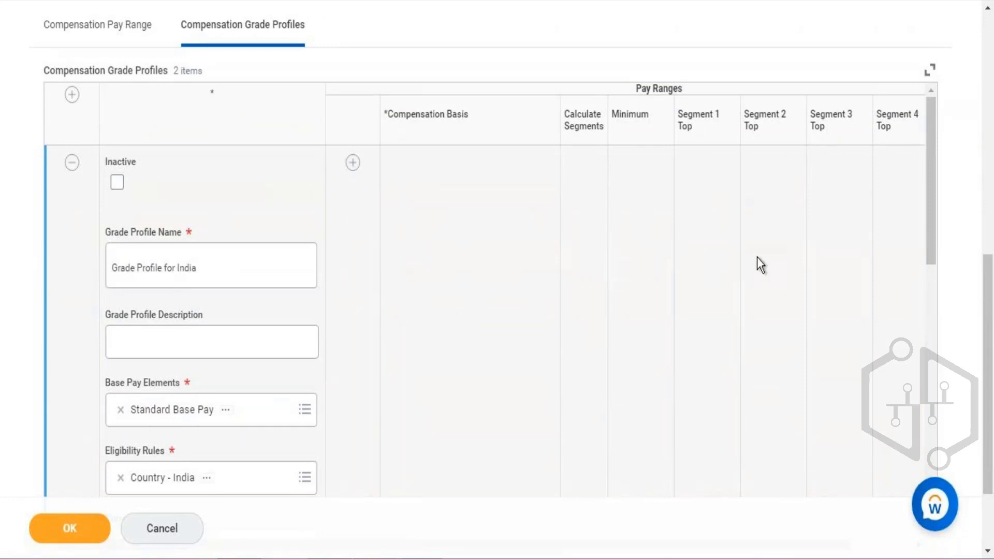
left_click_drag(929, 183, 925, 290)
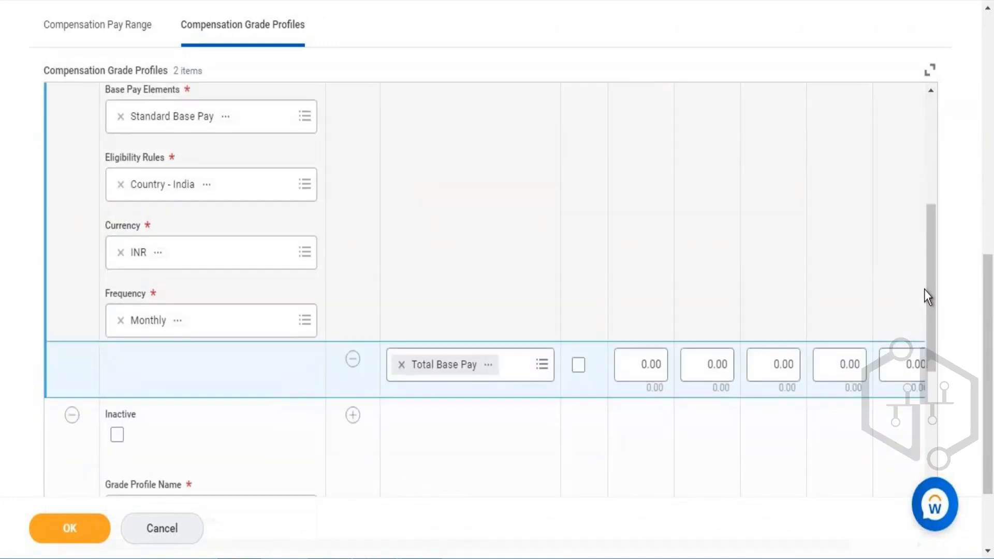
left_click(579, 367)
left_click(579, 370)
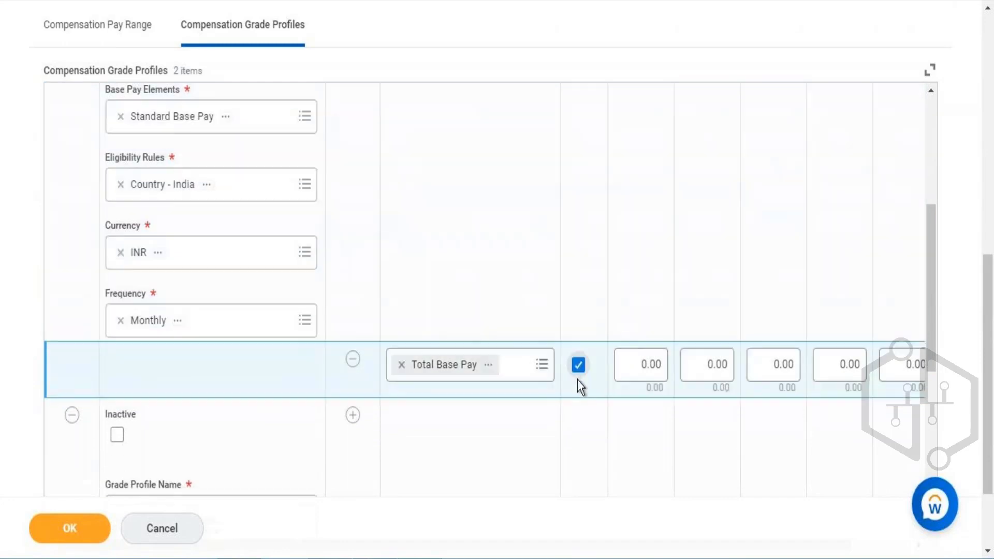
- Set the minimum of the India profile's Total Base Pay range to 50,000
mouse_move(638, 364)
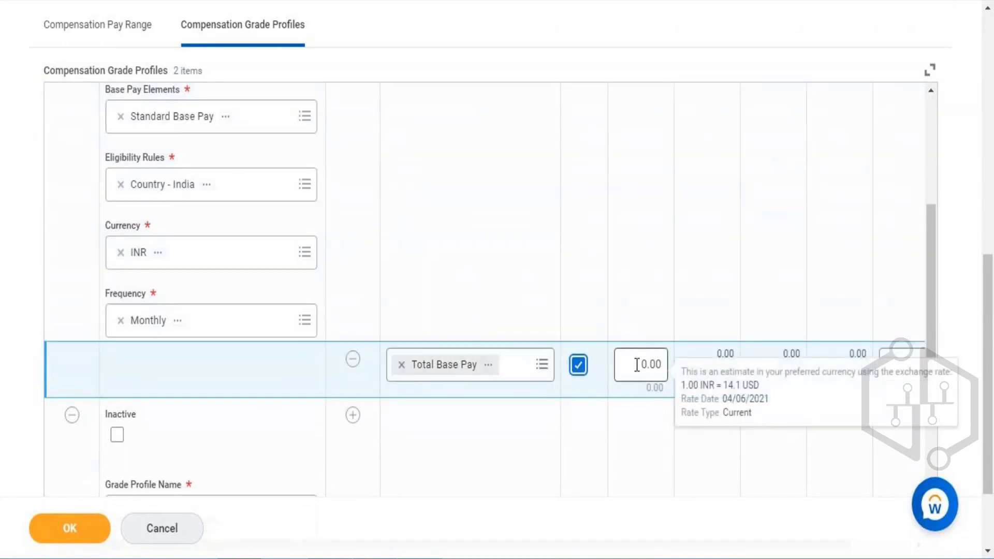
left_click(666, 366)
key("BackSpace")
key("BackSpace")
key("BackSpace")
key("BackSpace")
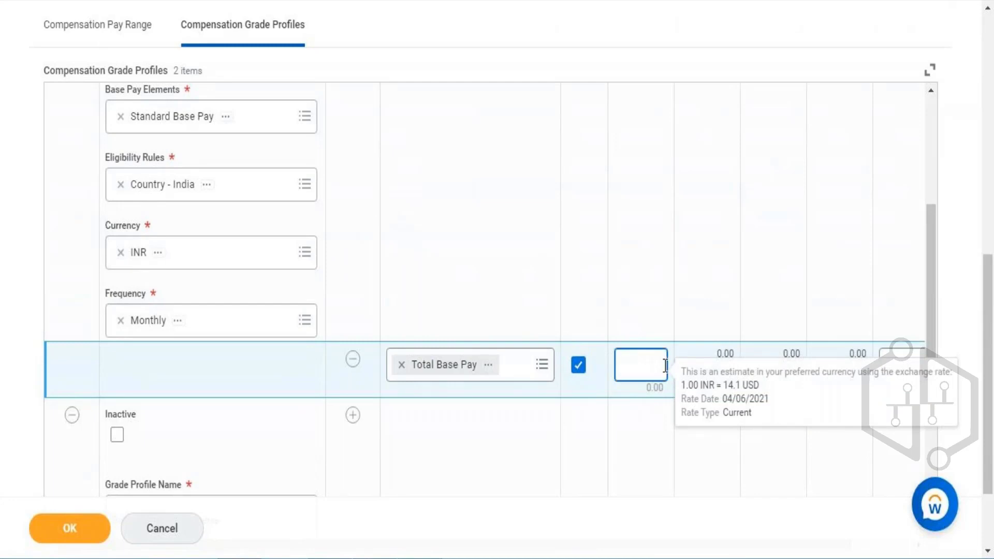
type("50000")
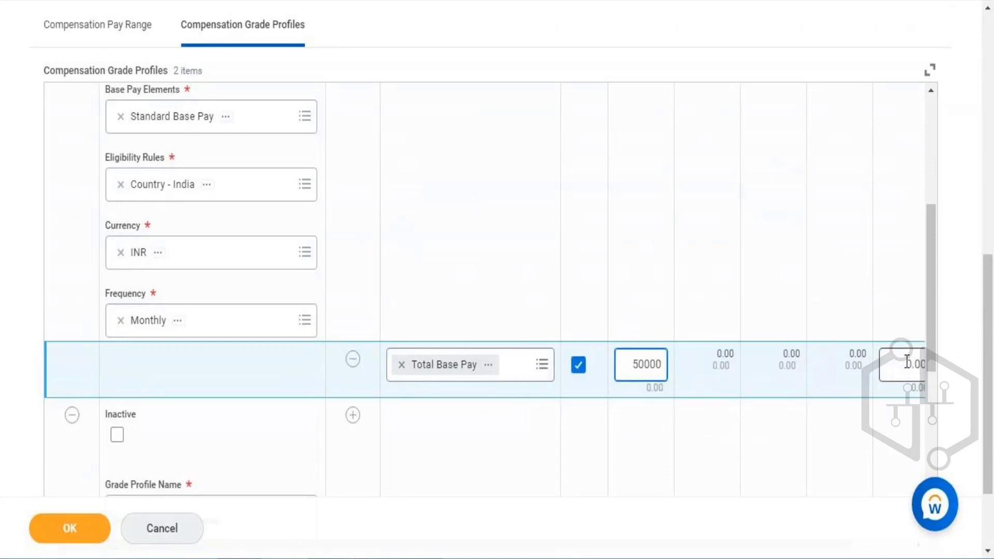
- Set Segment 4 Top of the India profile's Total Base Pay range to 90,000
left_click(907, 363)
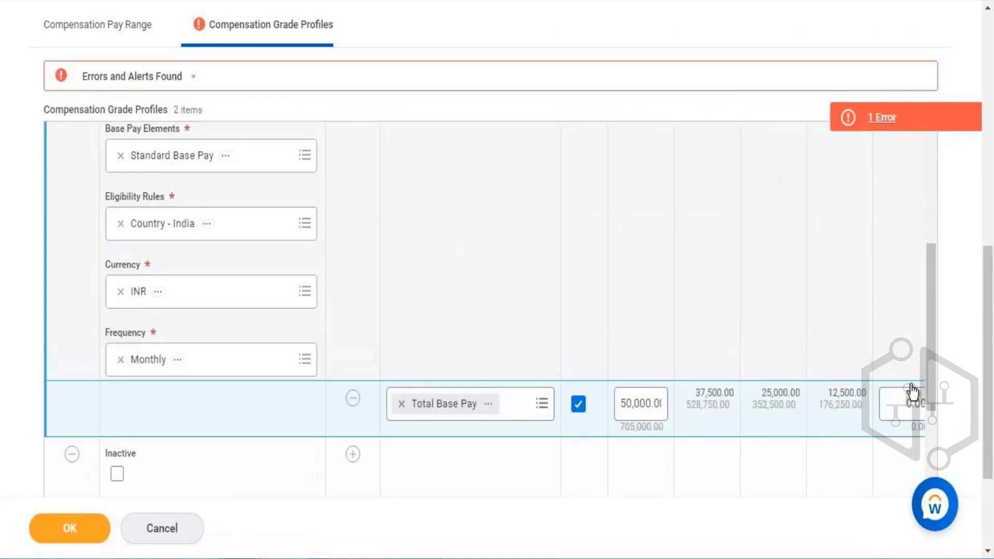
left_click(910, 399)
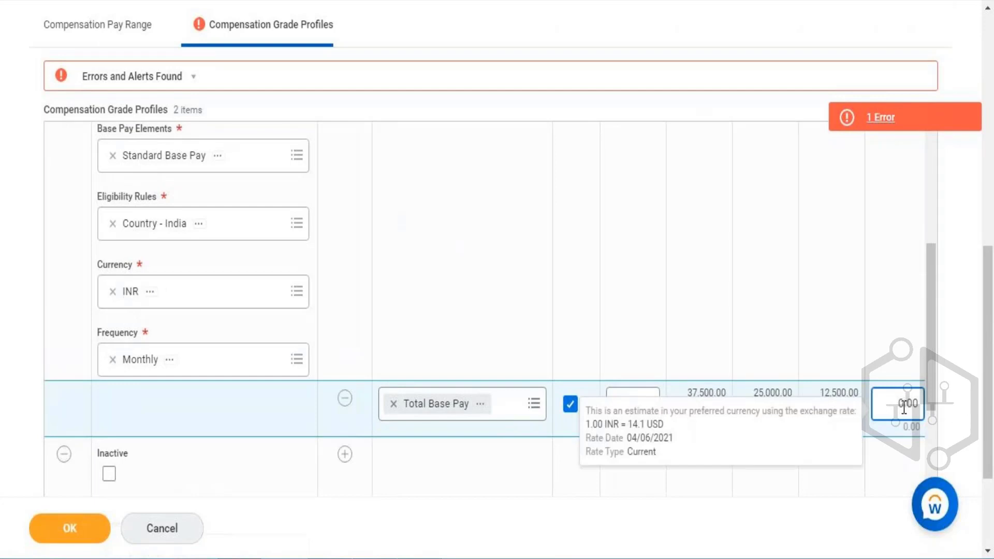
key("BackSpace")
key("BackSpace")
type("9000")
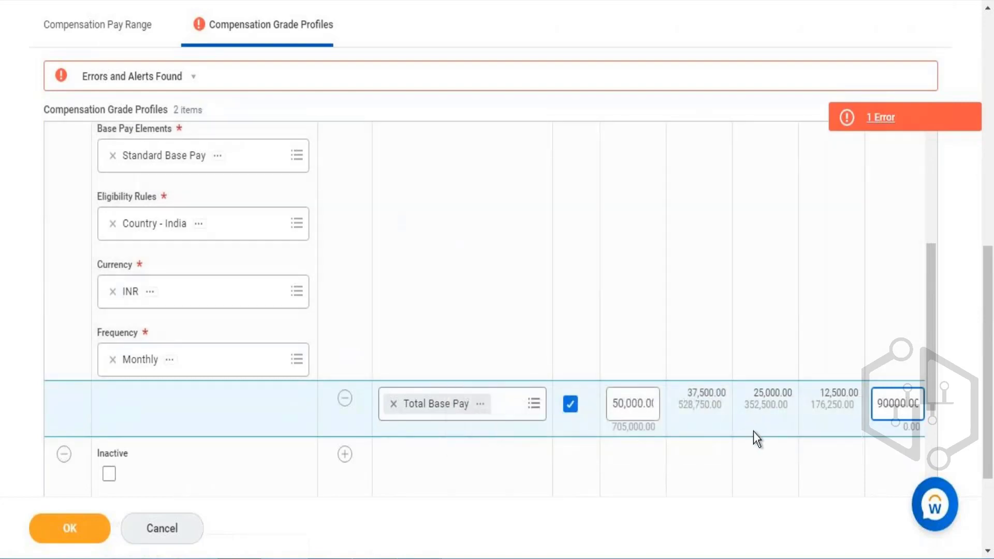
left_click(754, 431)
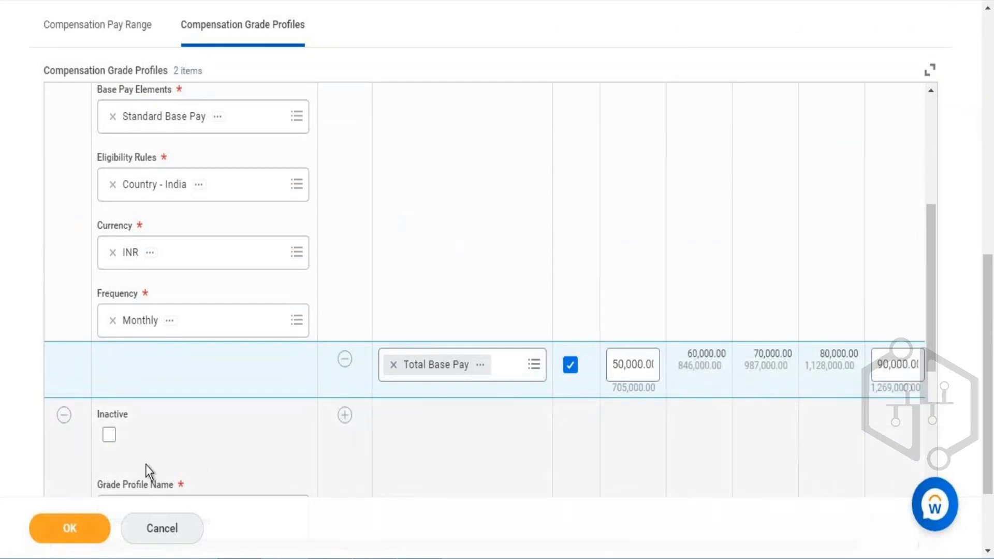
- Submit the compensation grade with its completed Philippines and India grade profiles
left_click(82, 531)
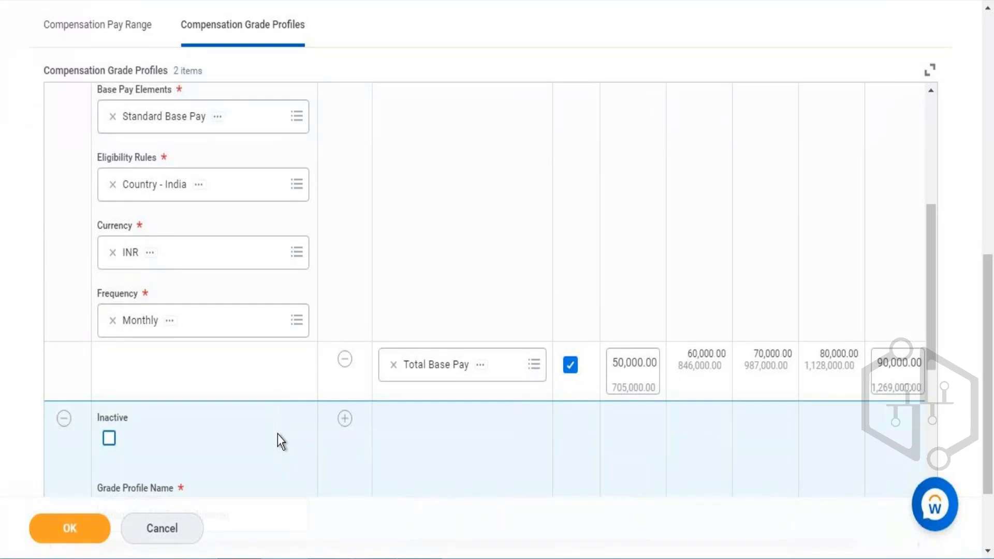
left_click(67, 527)
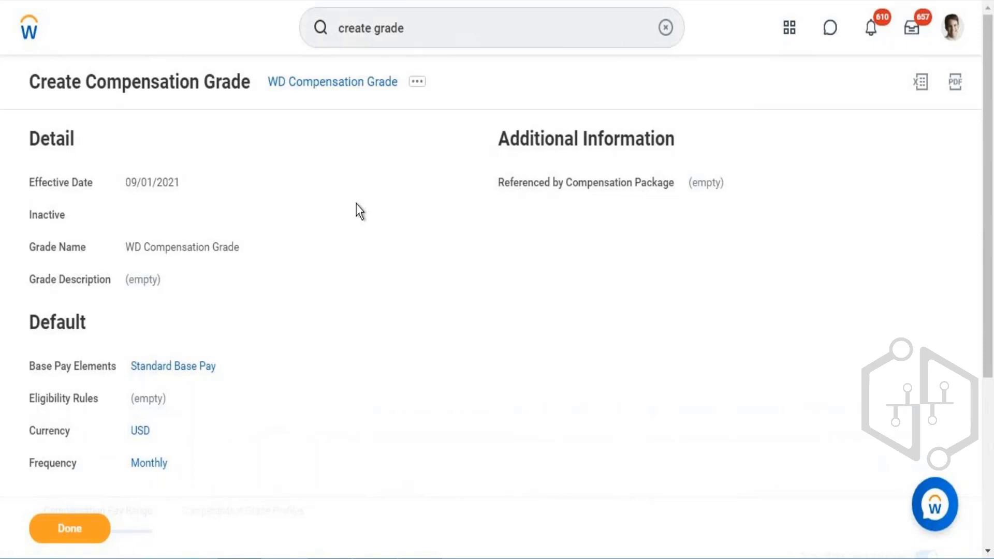
- Copy the new compensation grade's name and check the Roboform notes in Notepad, minimizing the notes when finished
right_click(358, 89)
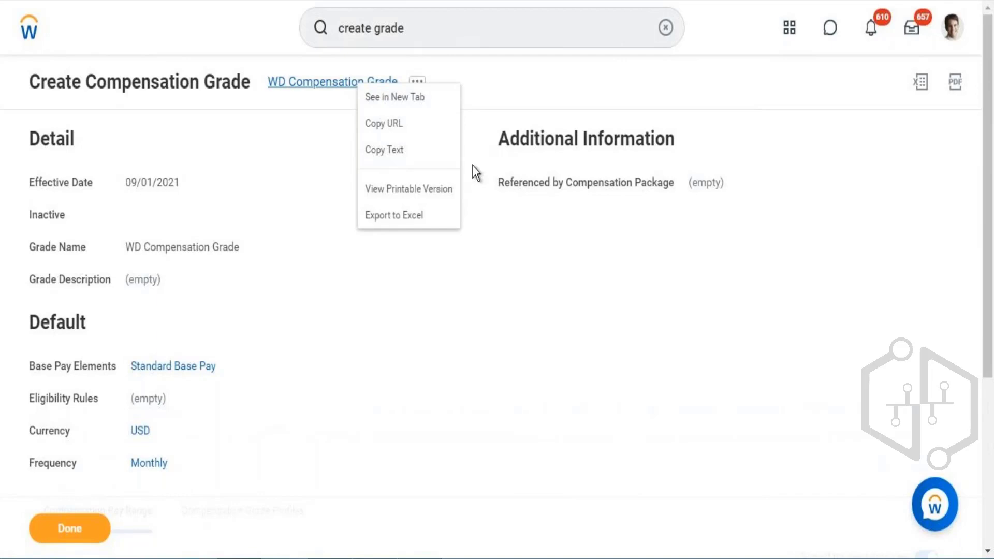
left_click(435, 157)
key("alt+Tab")
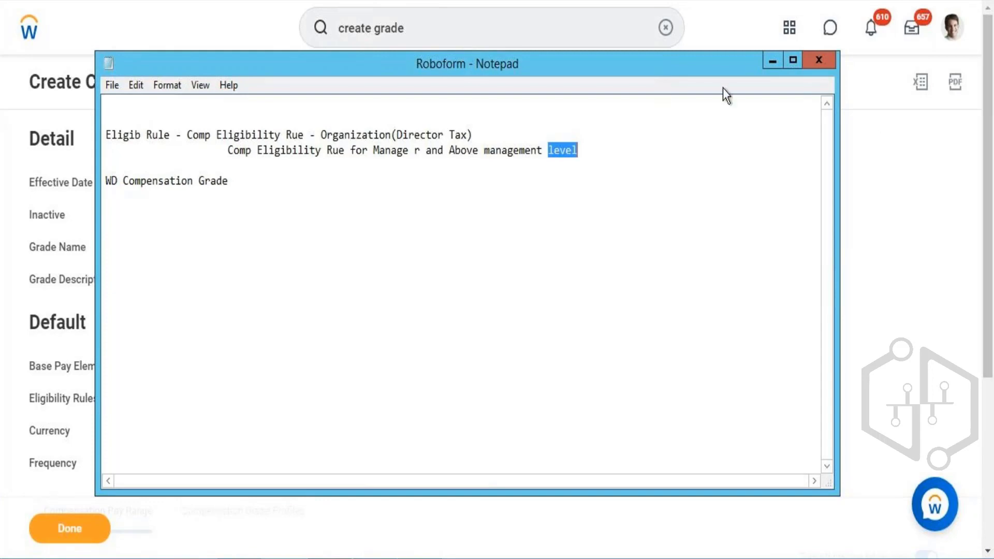
left_click(770, 64)
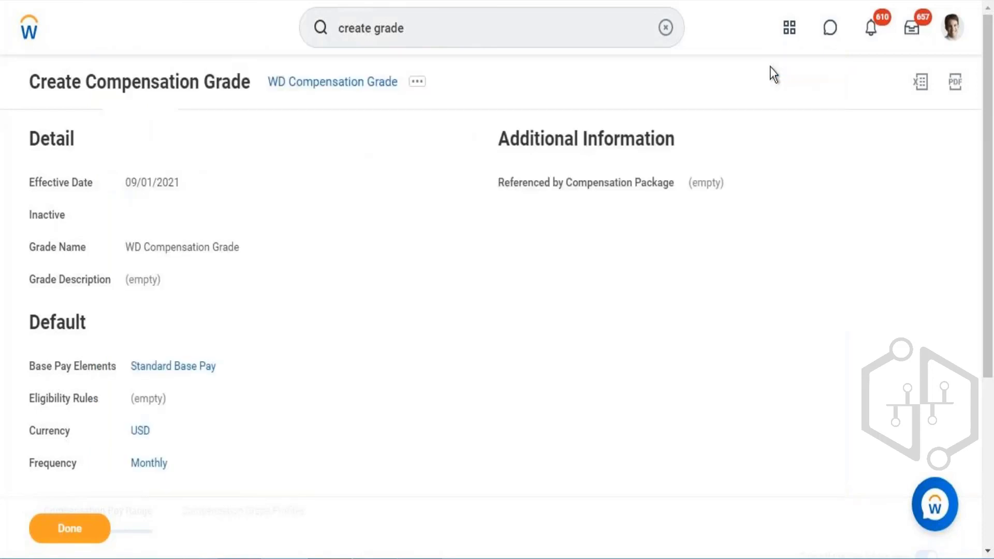
- From the signed-in worker's job details, open the Tax Accountant job profile and check its compensation grade information
left_click(953, 28)
left_click(865, 195)
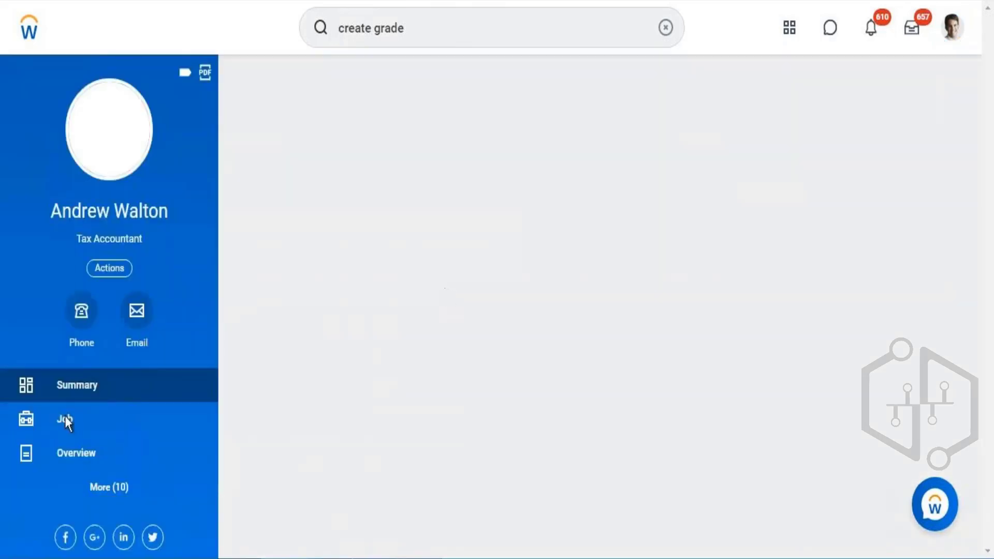
left_click(64, 426)
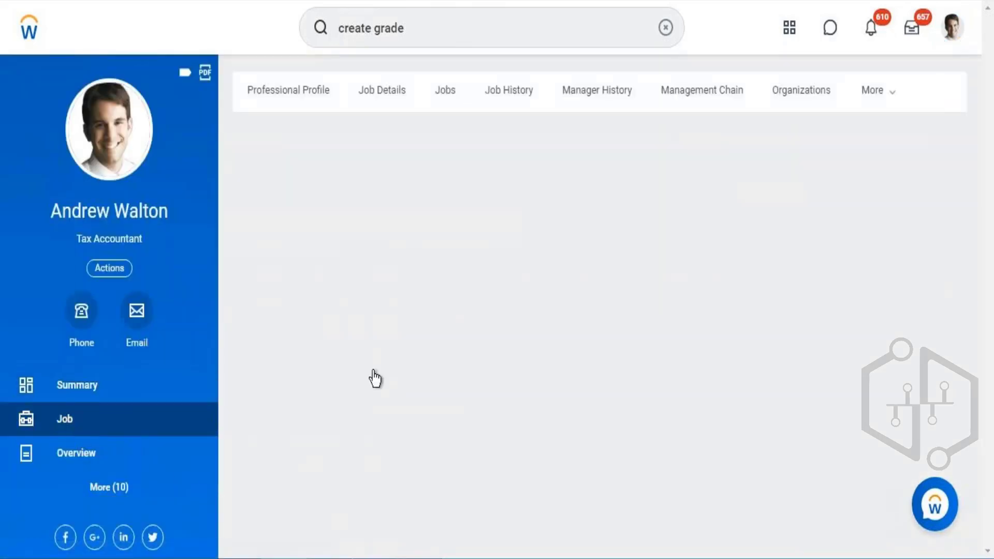
left_click(384, 94)
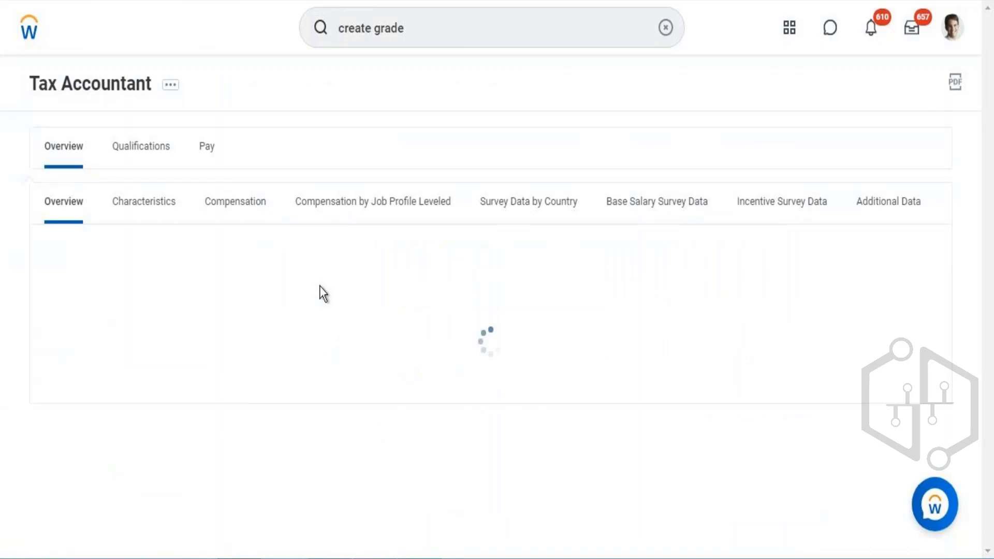
left_click(244, 207)
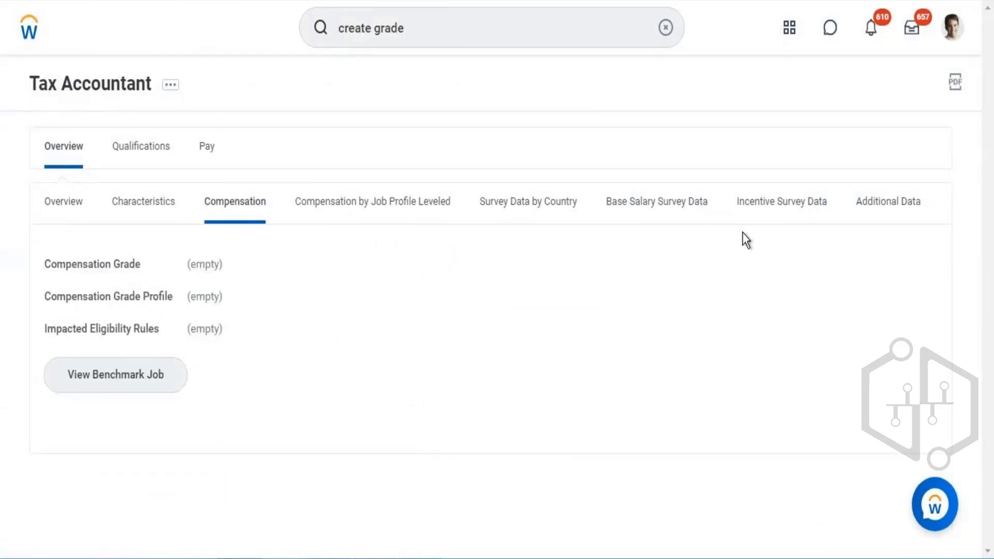
- Go through the worker's manager to the Manager, IT Operations job profile and view its assigned compensation grade, ERPA comp grade 3
left_click(957, 36)
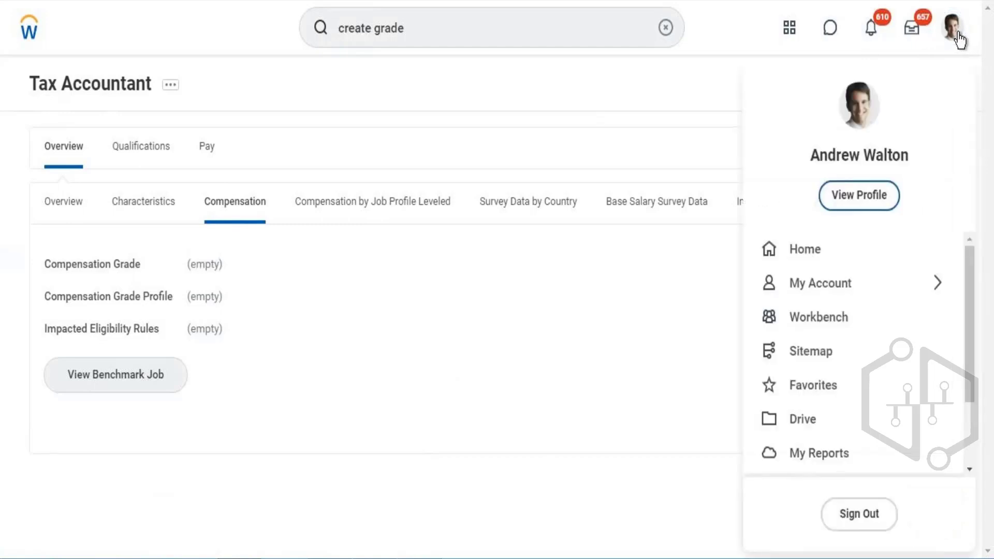
left_click(866, 202)
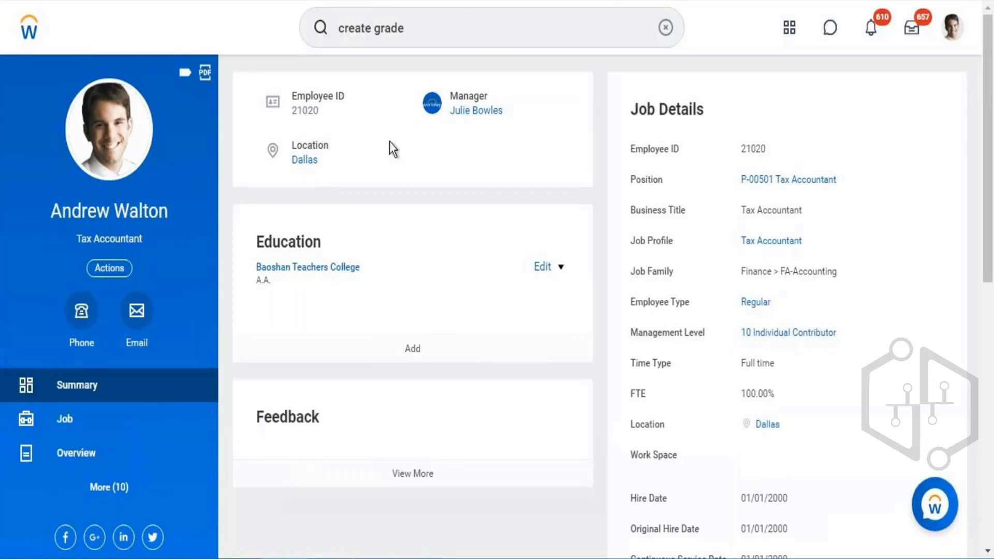
left_click(485, 119)
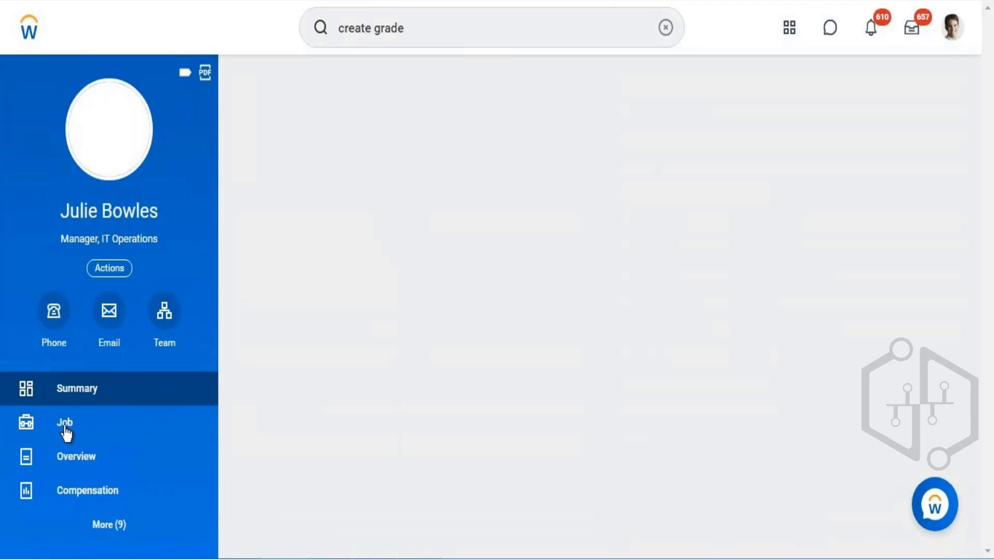
left_click(66, 431)
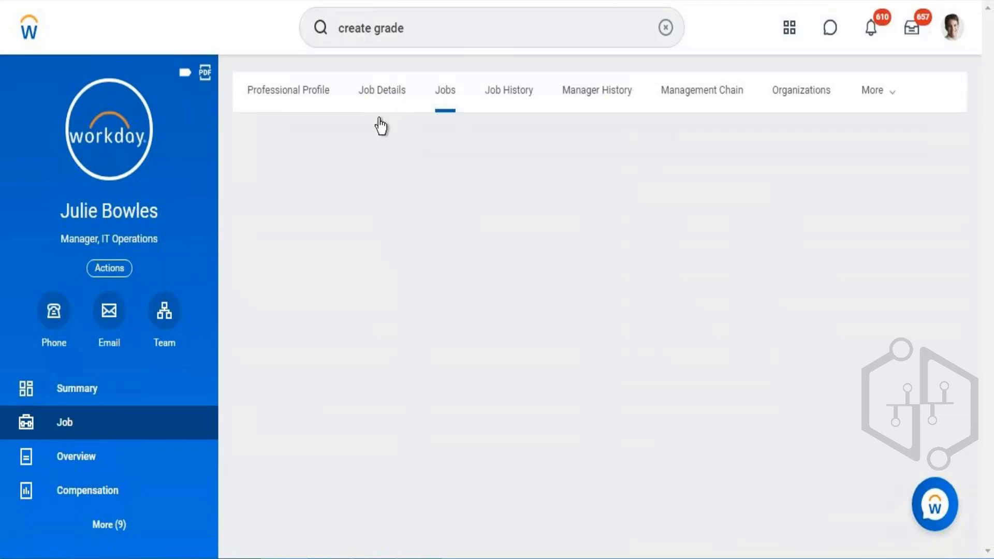
left_click(379, 93)
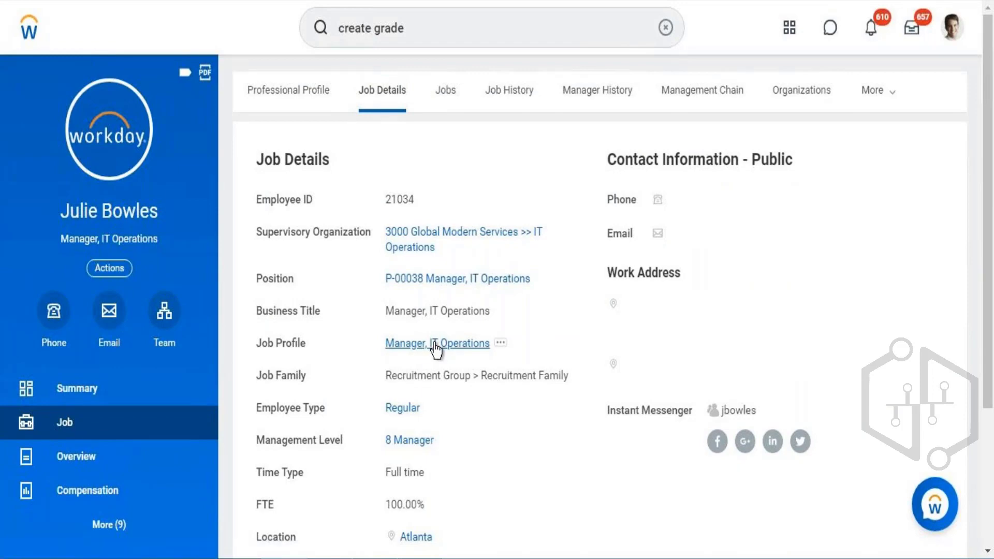
left_click(434, 344)
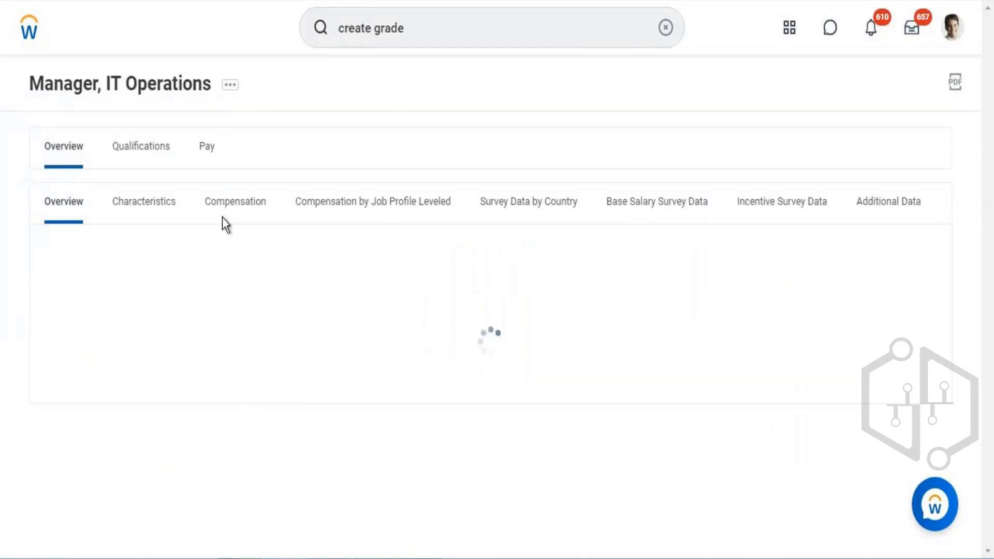
left_click(243, 217)
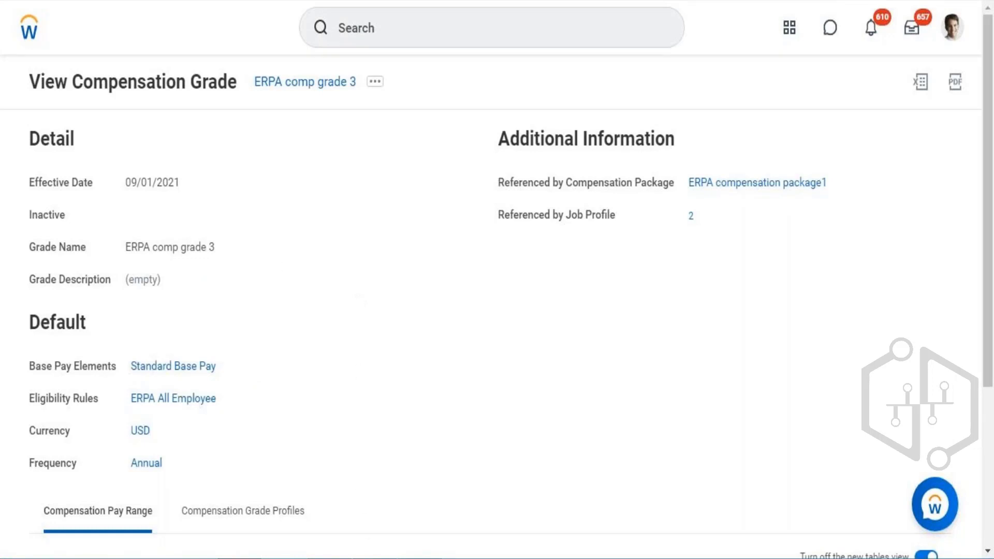
- Switch to the Roboform notes in Notepad
mouse_move(374, 558)
key("alt+Tab")
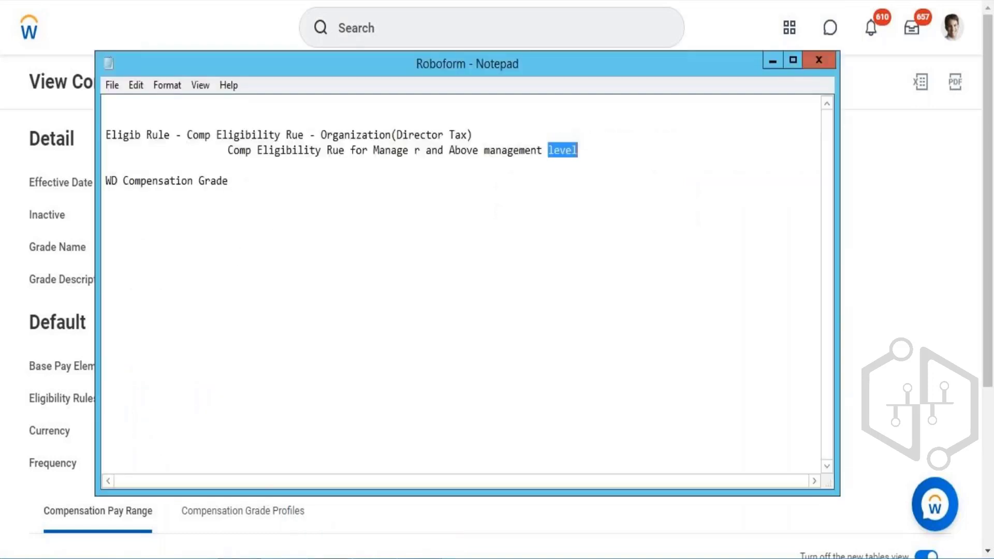